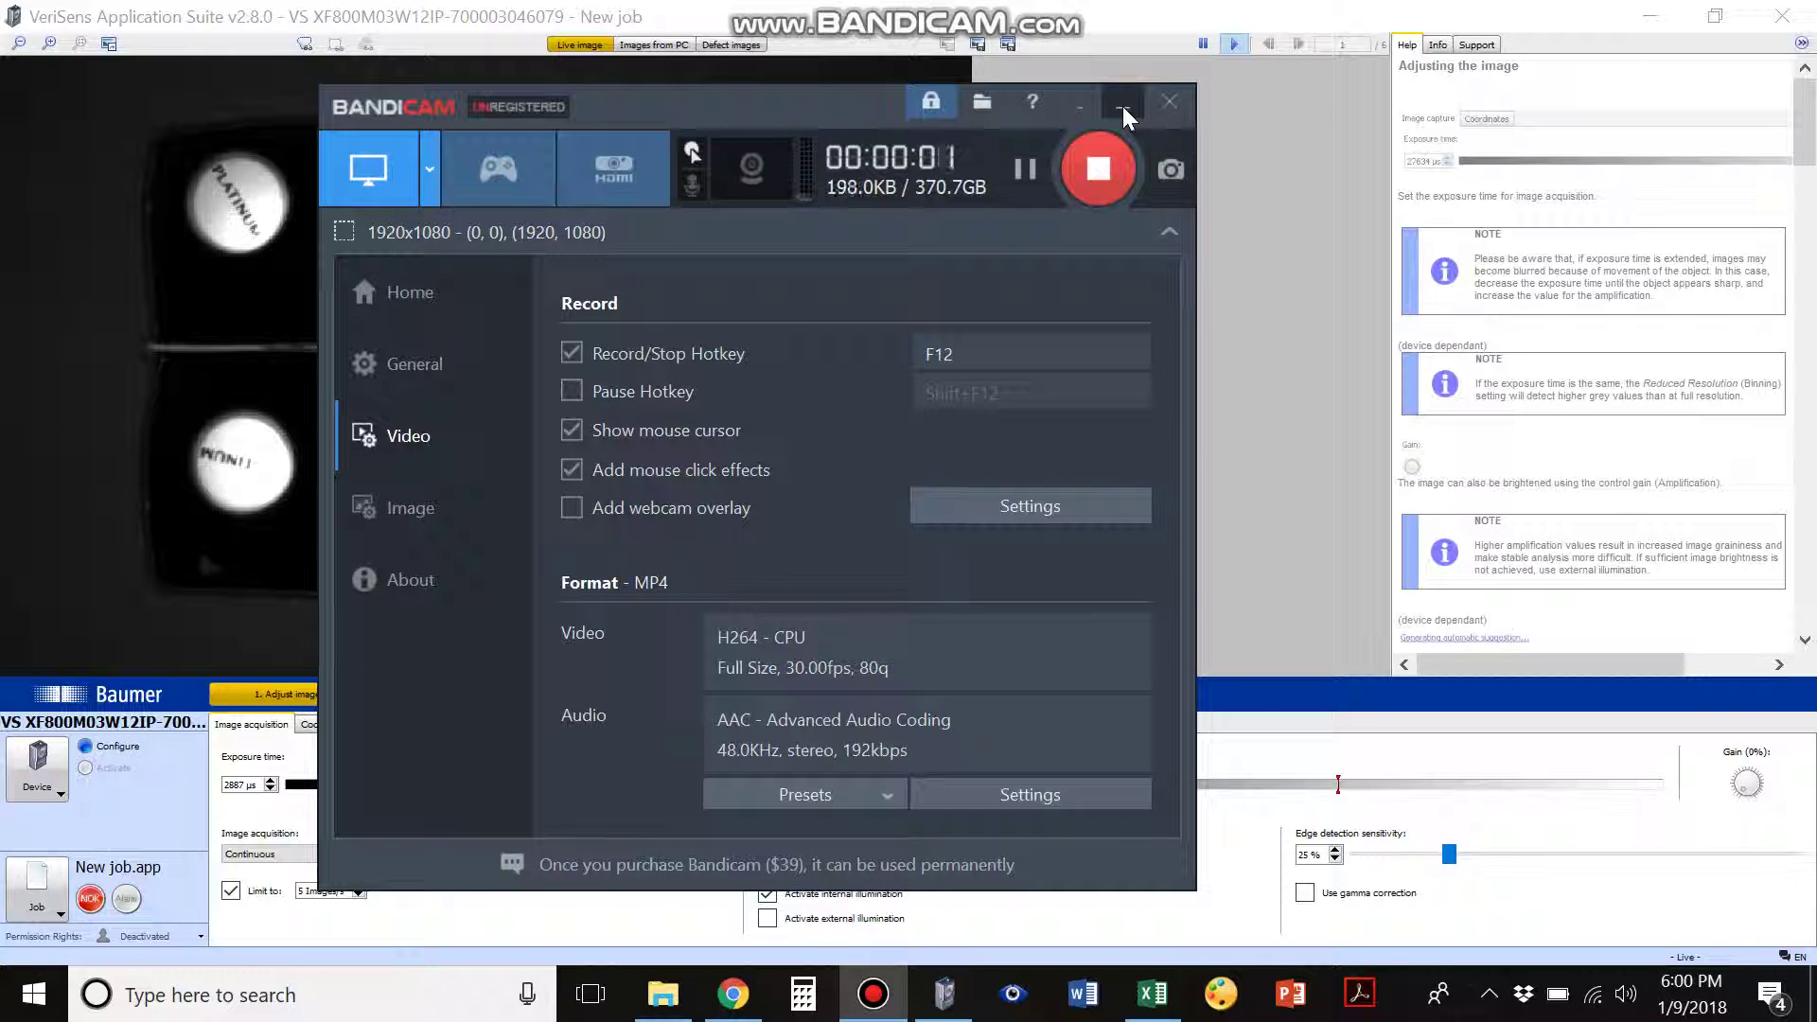
Minimize the Bandicam window to reveal the live image of the six Platinum caps.
click(1123, 106)
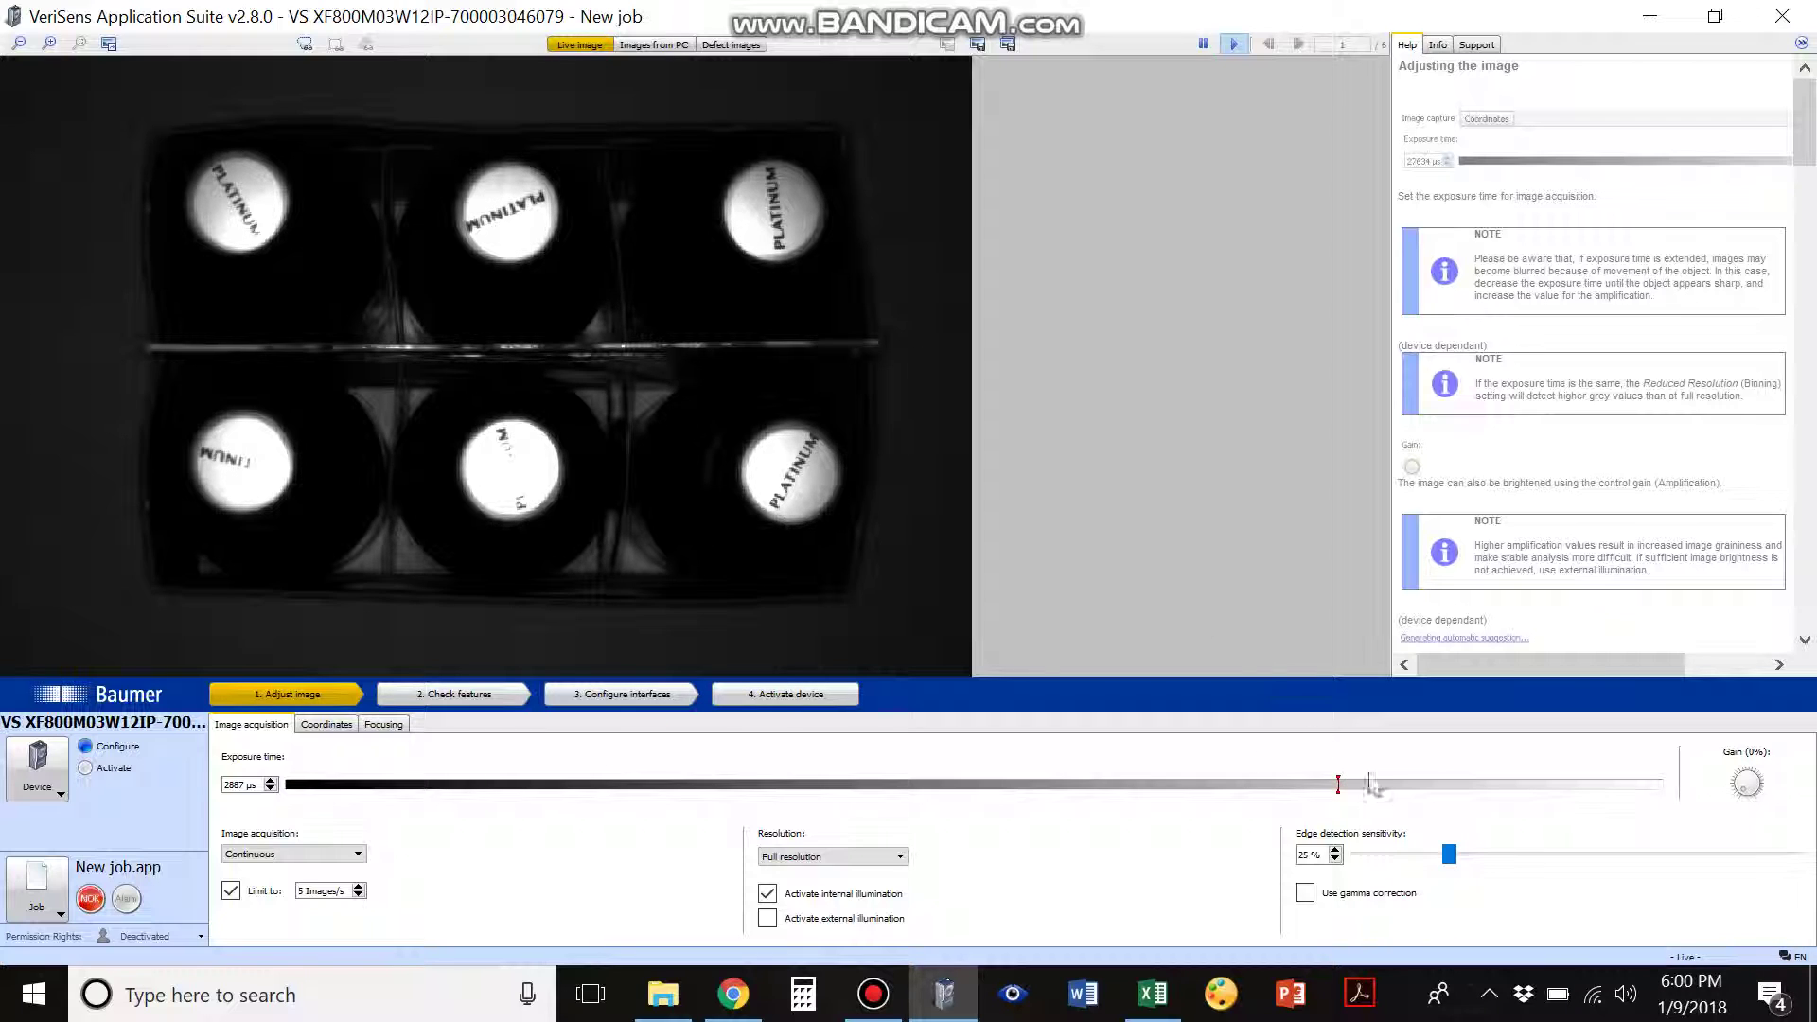
Raise the exposure time, then trim it back through 4475 µs to 4344 µs.
mouse_move(1342, 785)
mouse_down()
mouse_move(925, 805)
mouse_move(1484, 803)
mouse_move(1461, 816)
mouse_up()
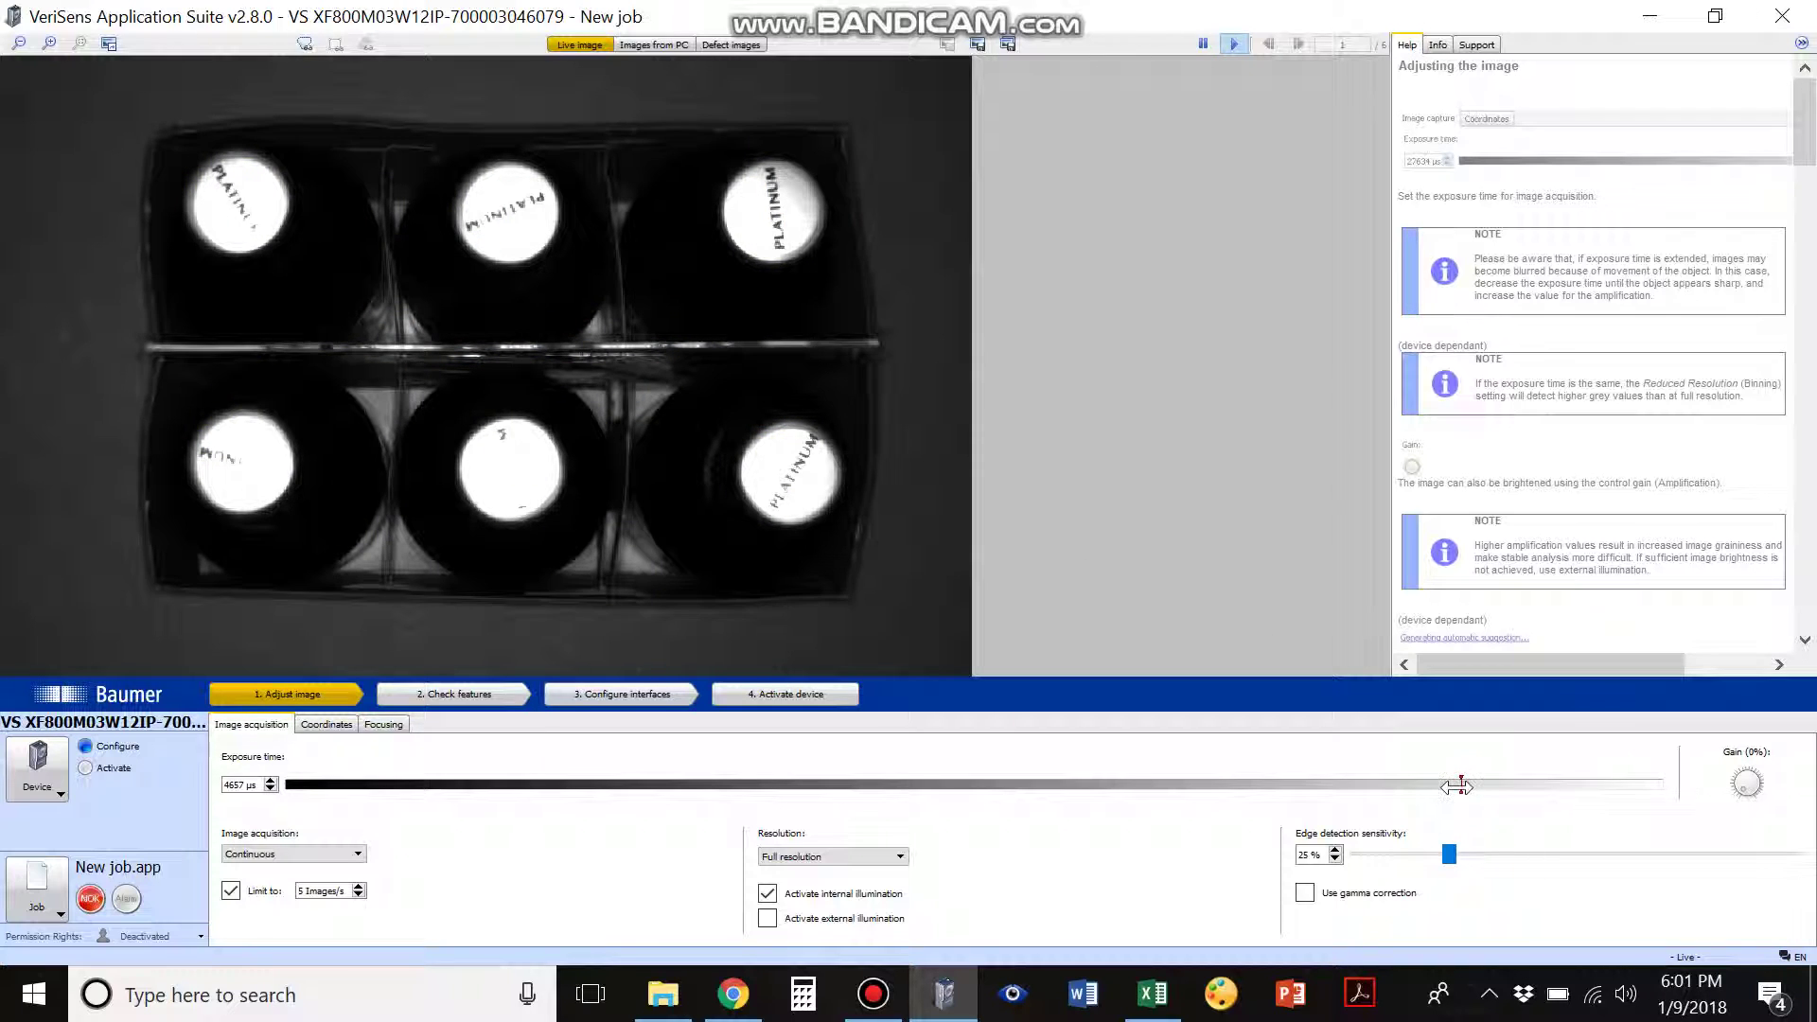
drag(1457, 785, 1451, 785)
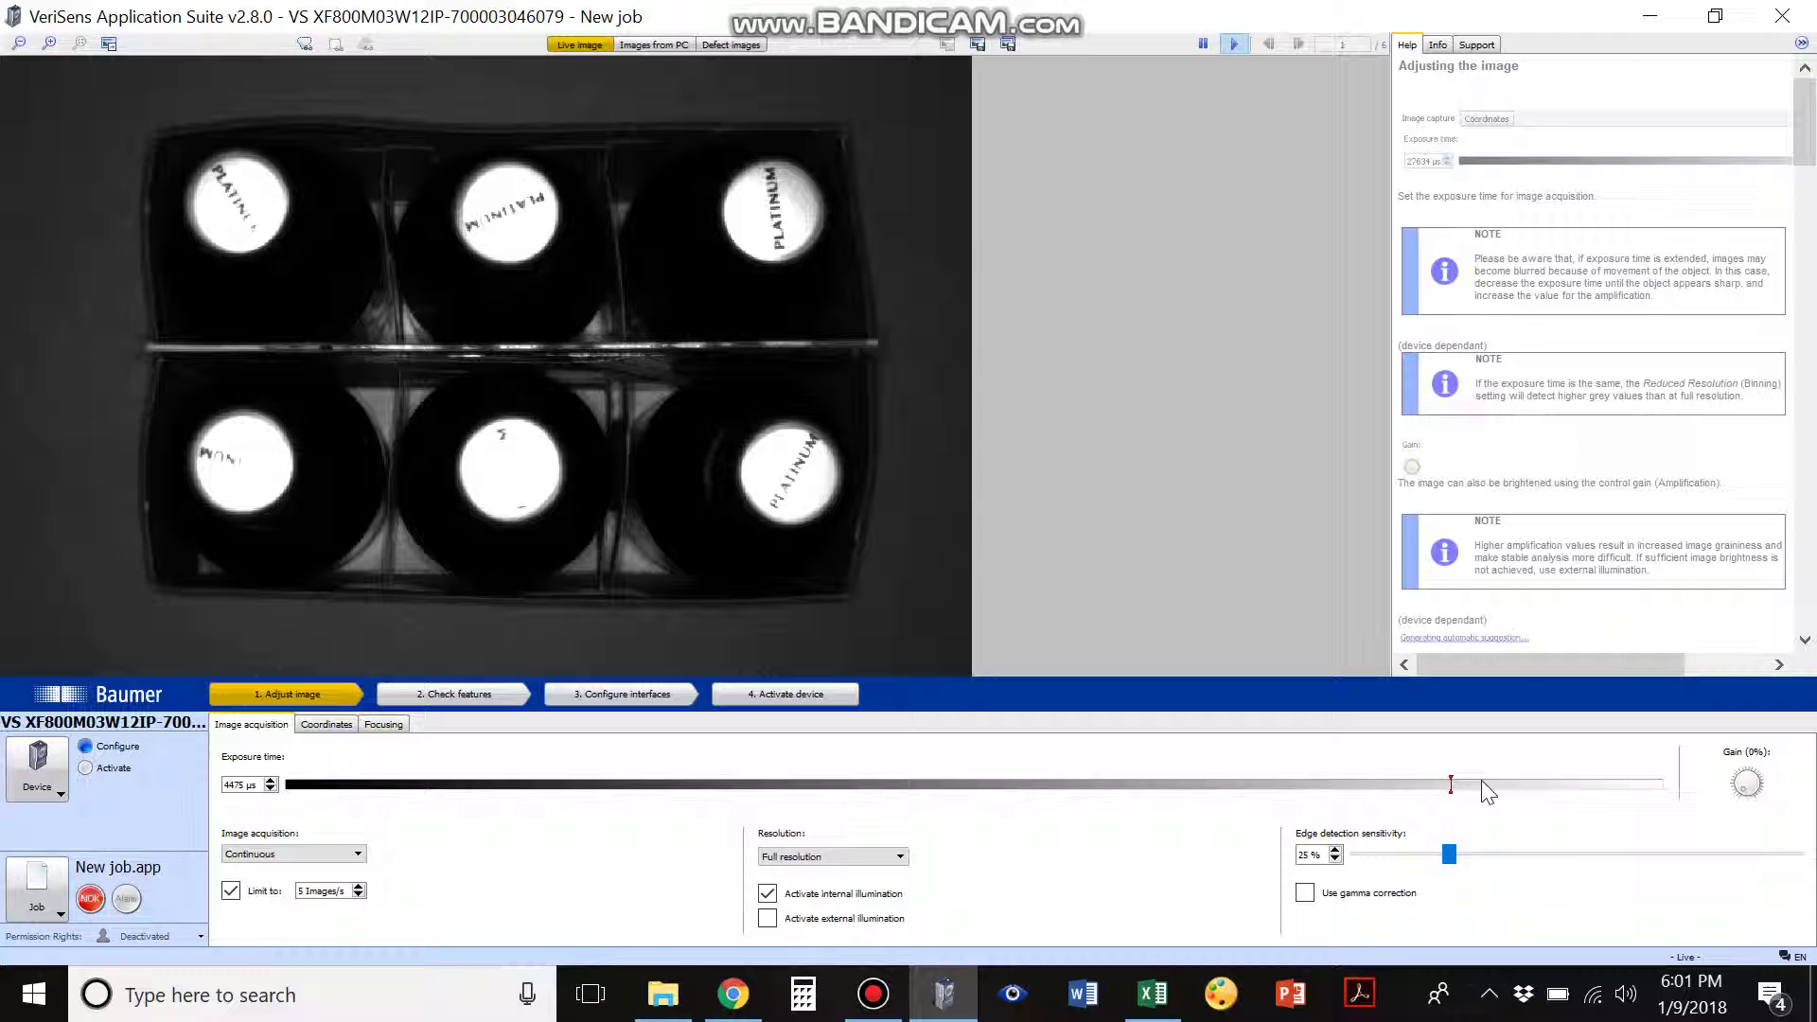
drag(1451, 784, 1444, 786)
Show the detected edges and raise edge detection sensitivity to 23 % to outline the caps and case.
click(1445, 854)
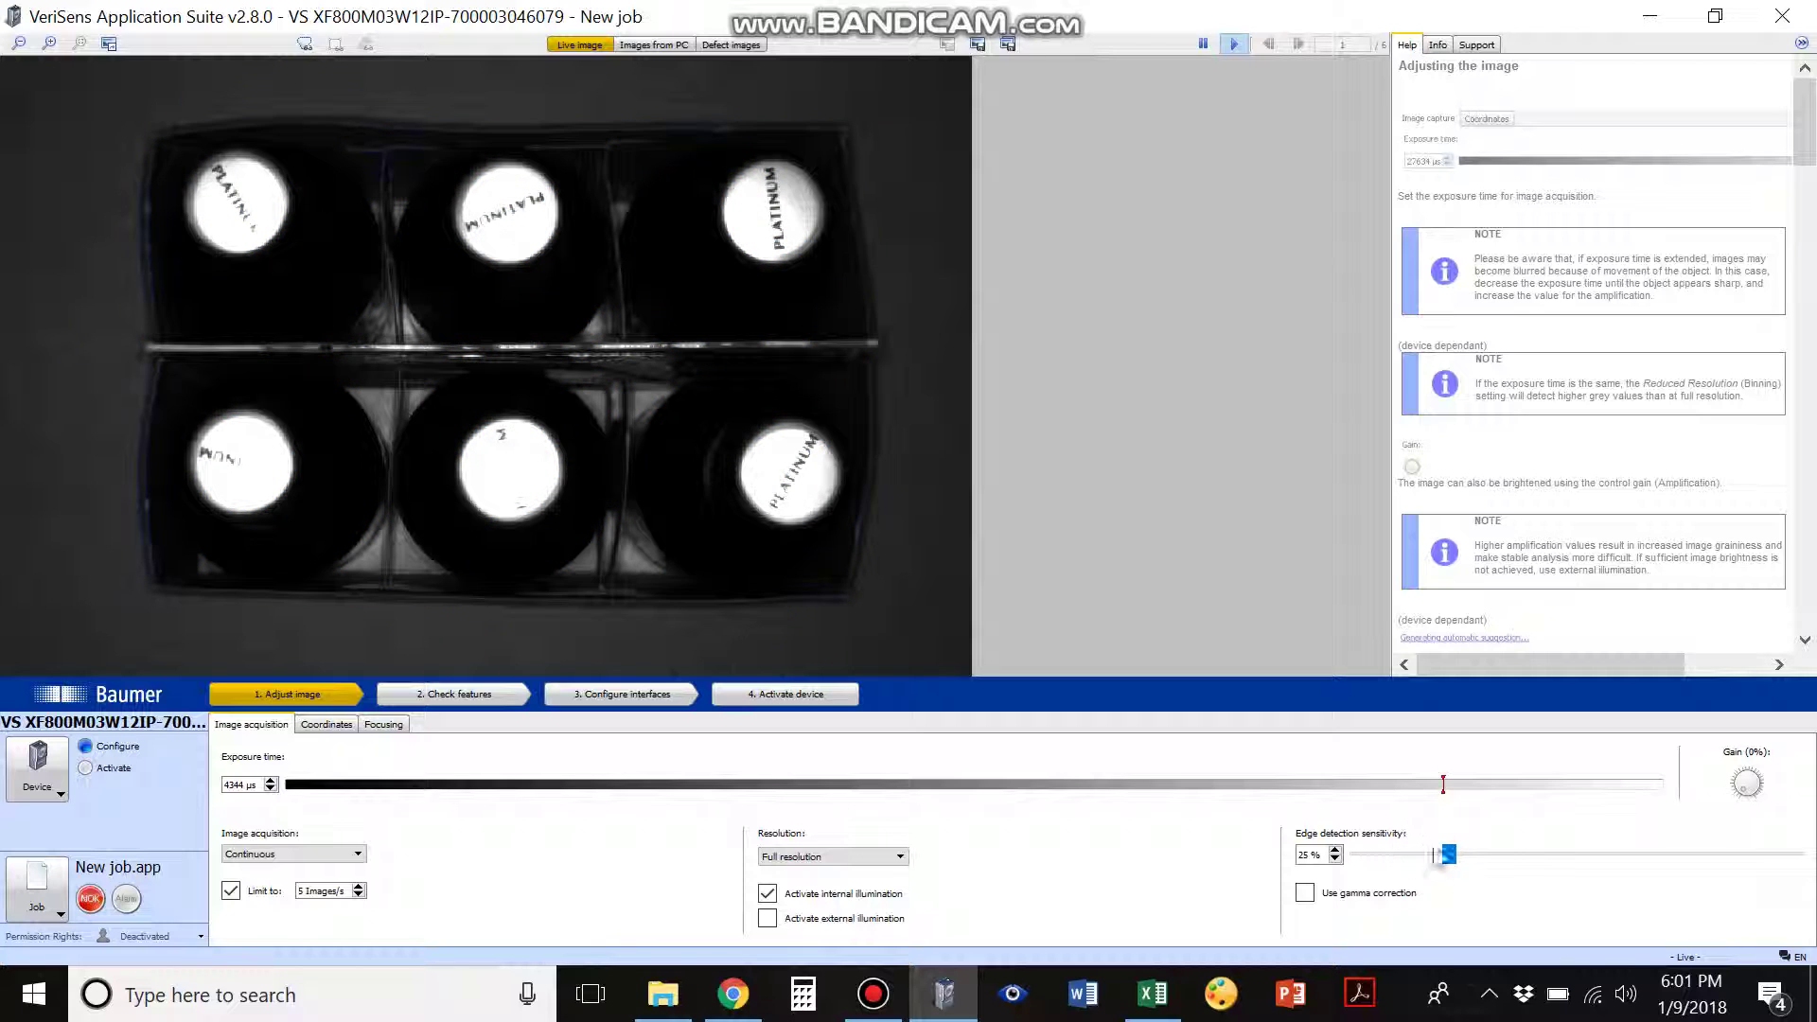
click(1449, 855)
click(1449, 855)
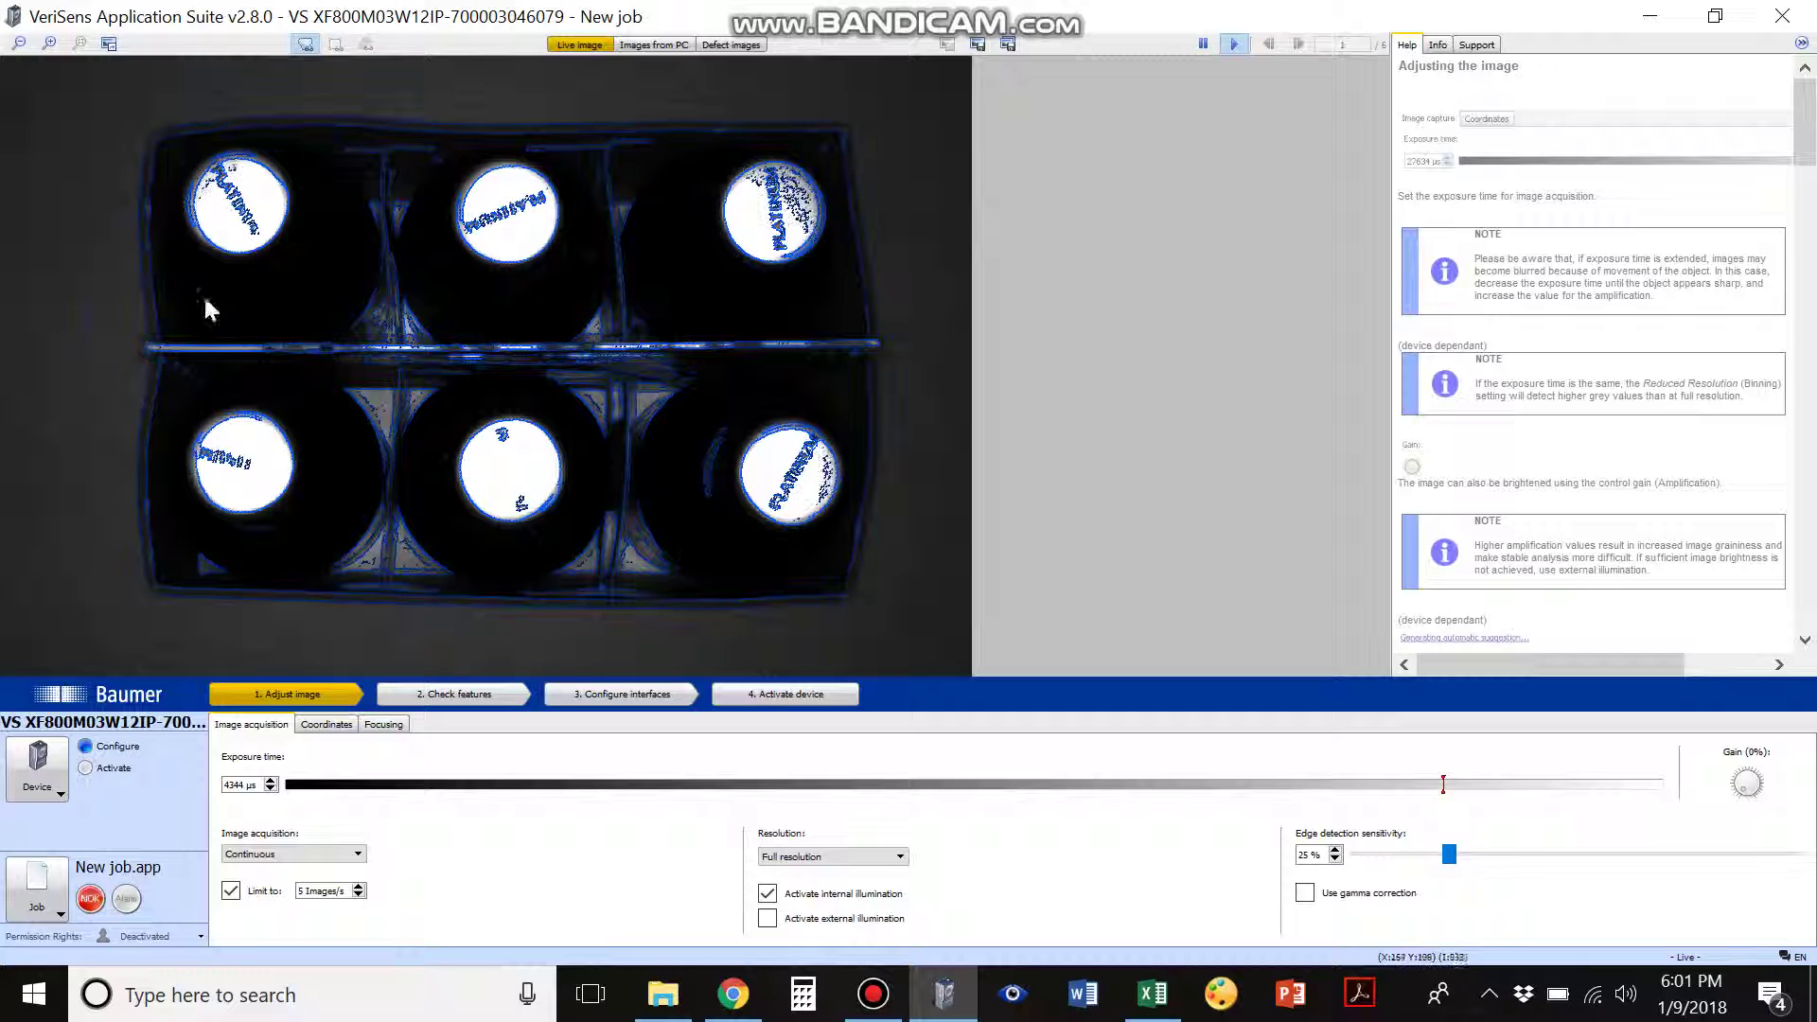
mouse_move(1449, 855)
mouse_down()
mouse_move(1599, 858)
mouse_move(1357, 862)
mouse_move(1443, 875)
mouse_up()
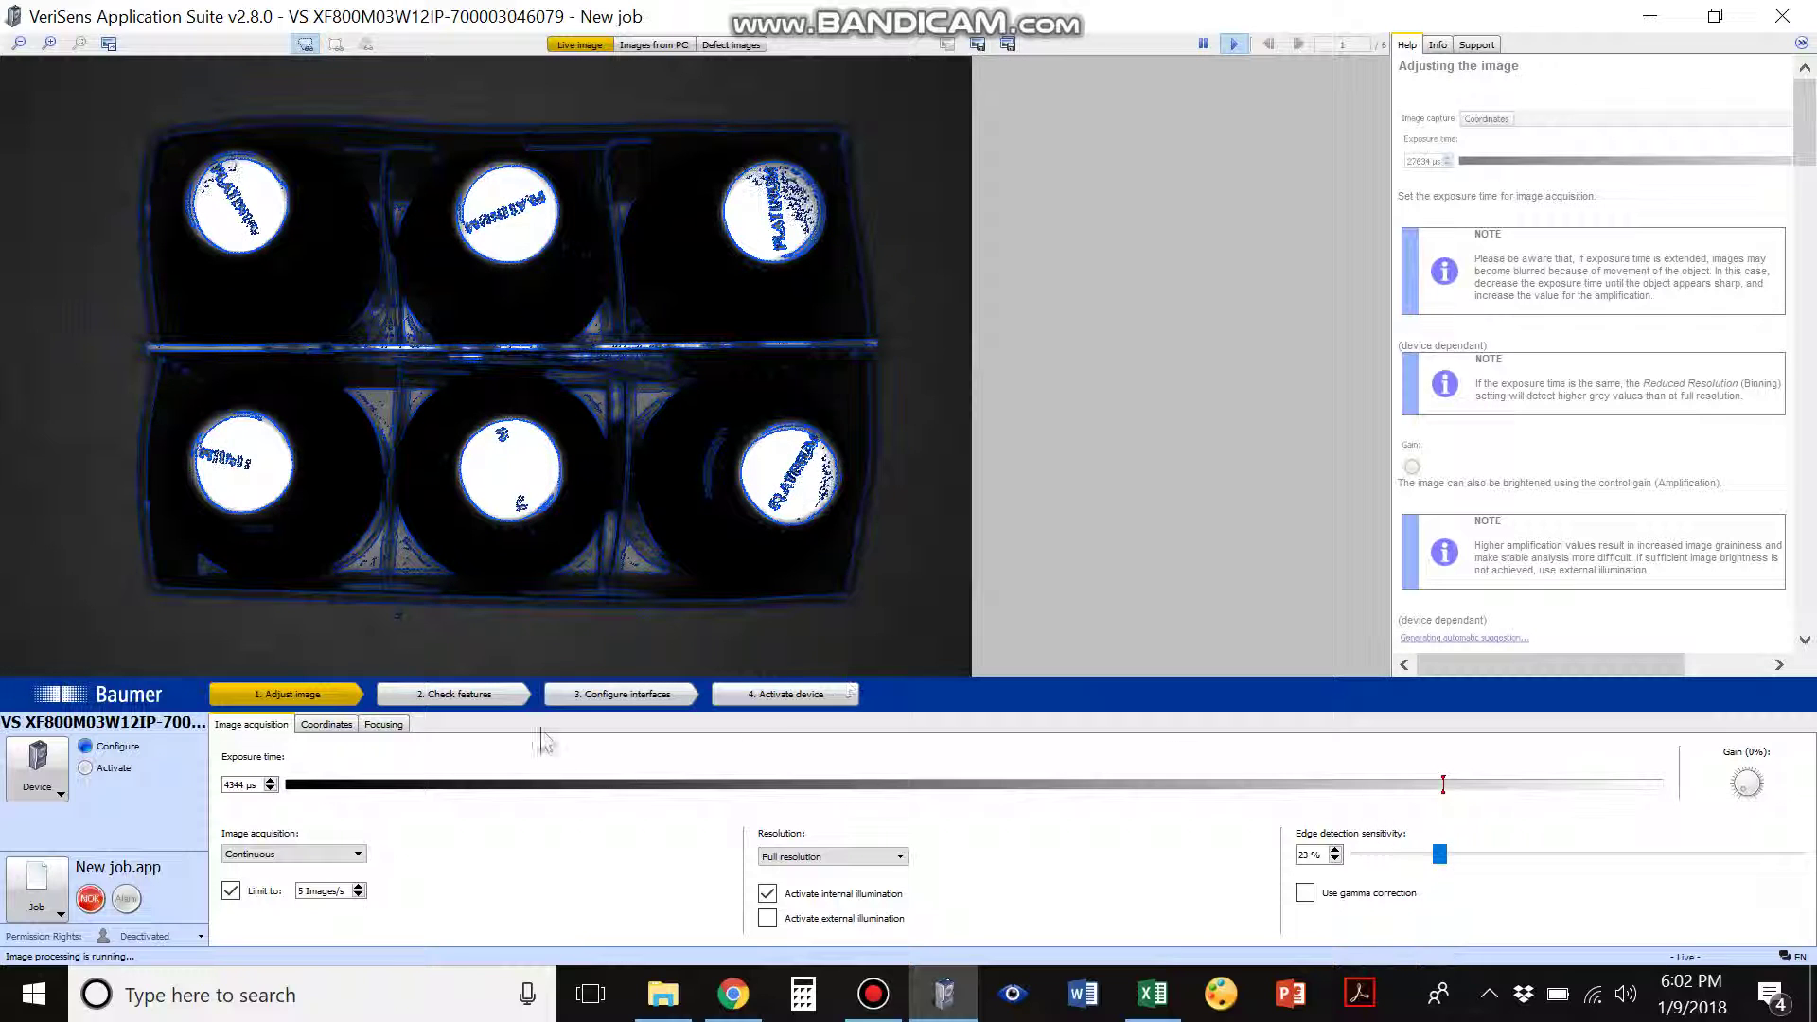
Add a Part location on contours check taught on a rectangle around the whole case.
click(509, 696)
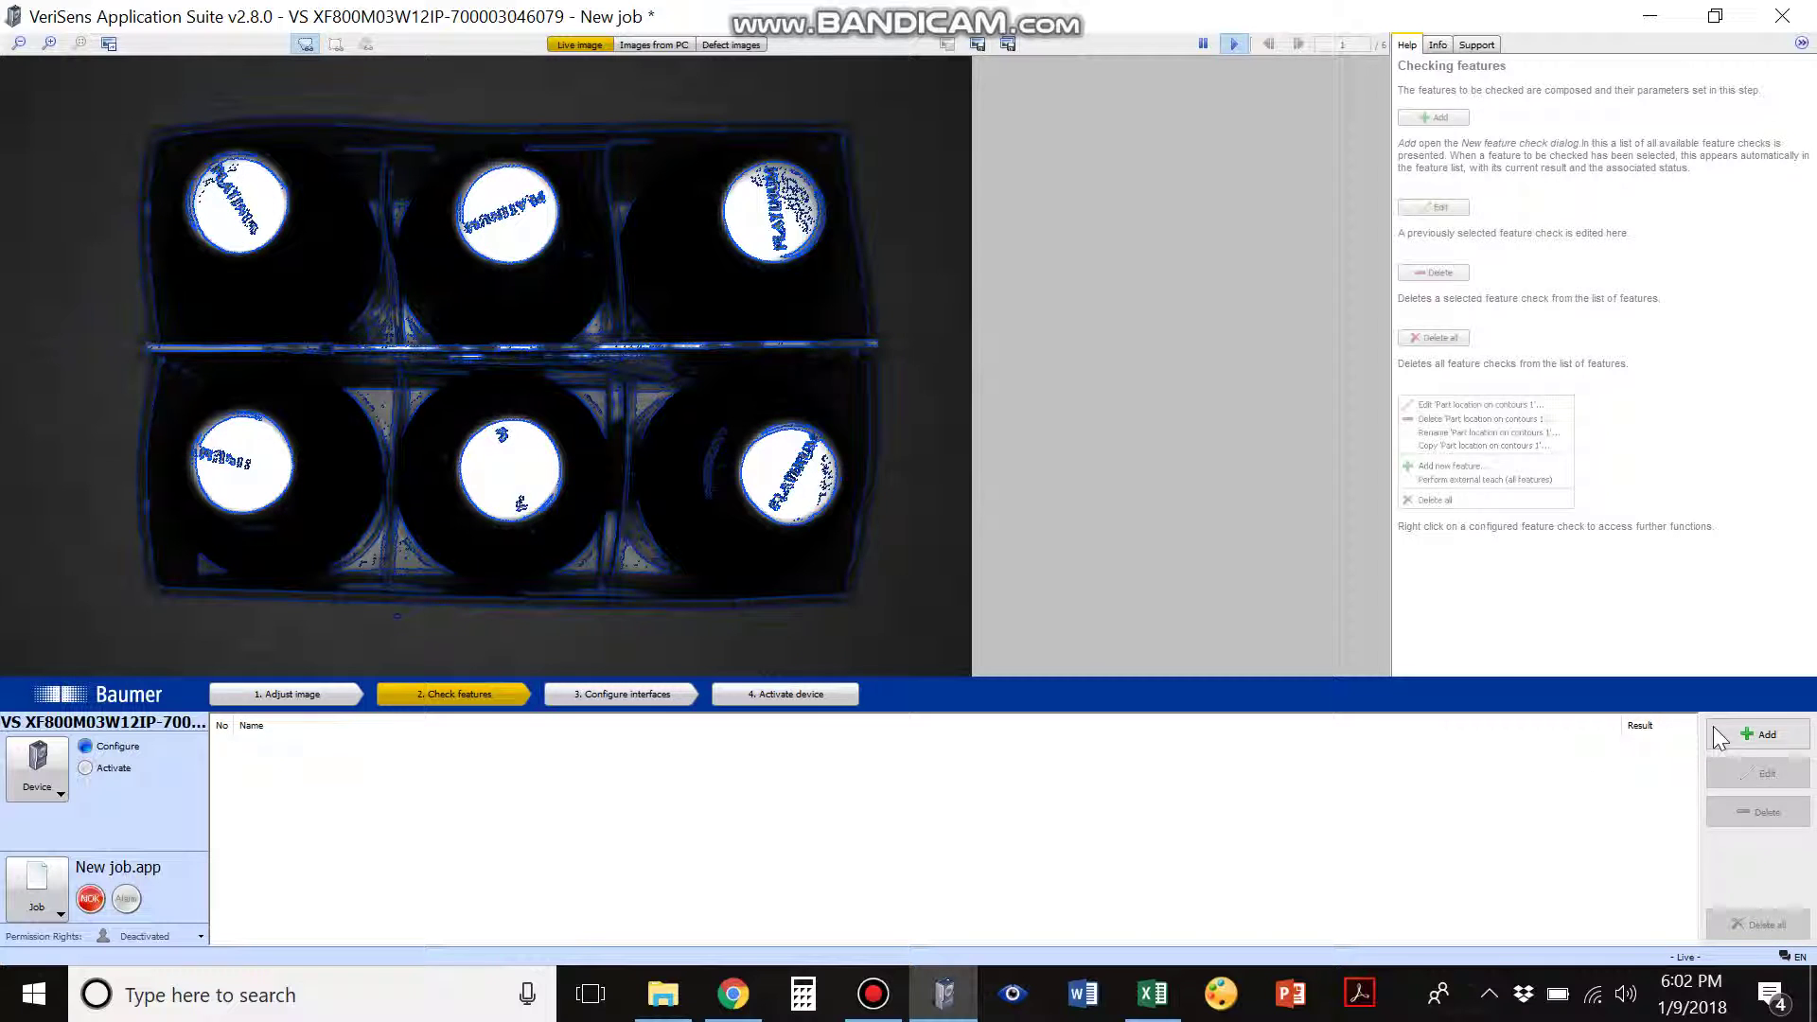
click(1759, 735)
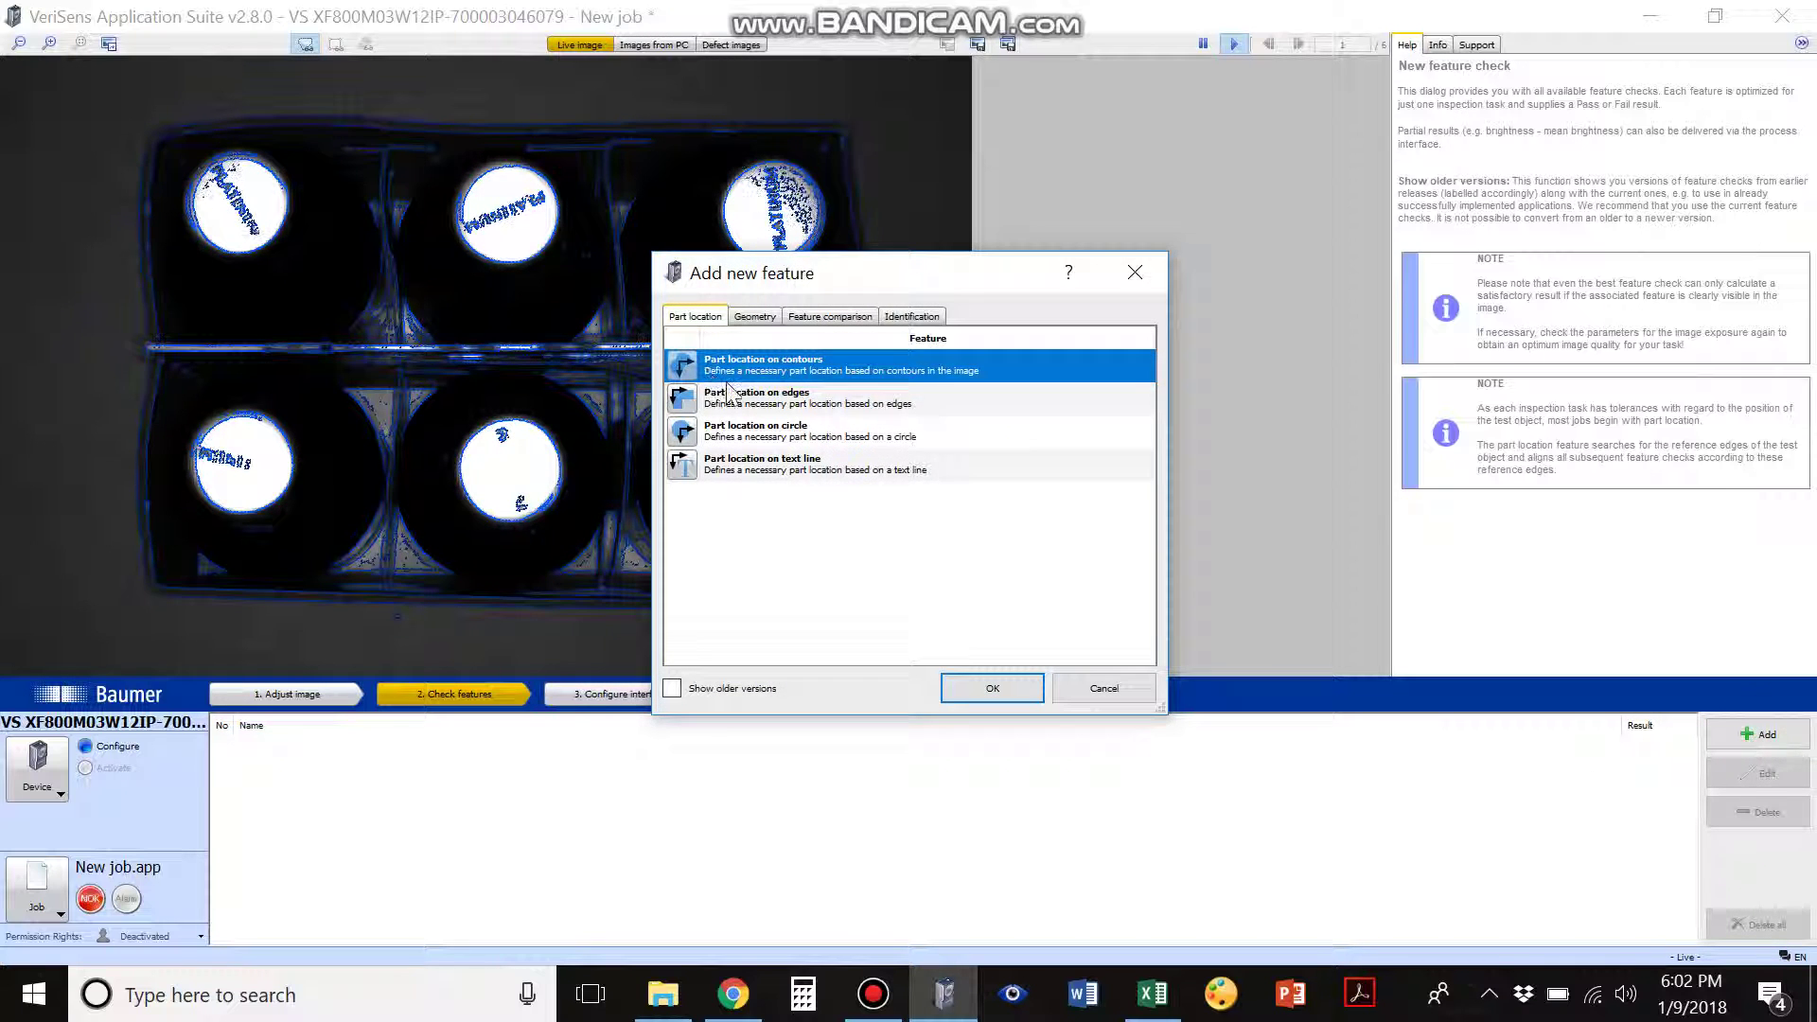
double_click(763, 377)
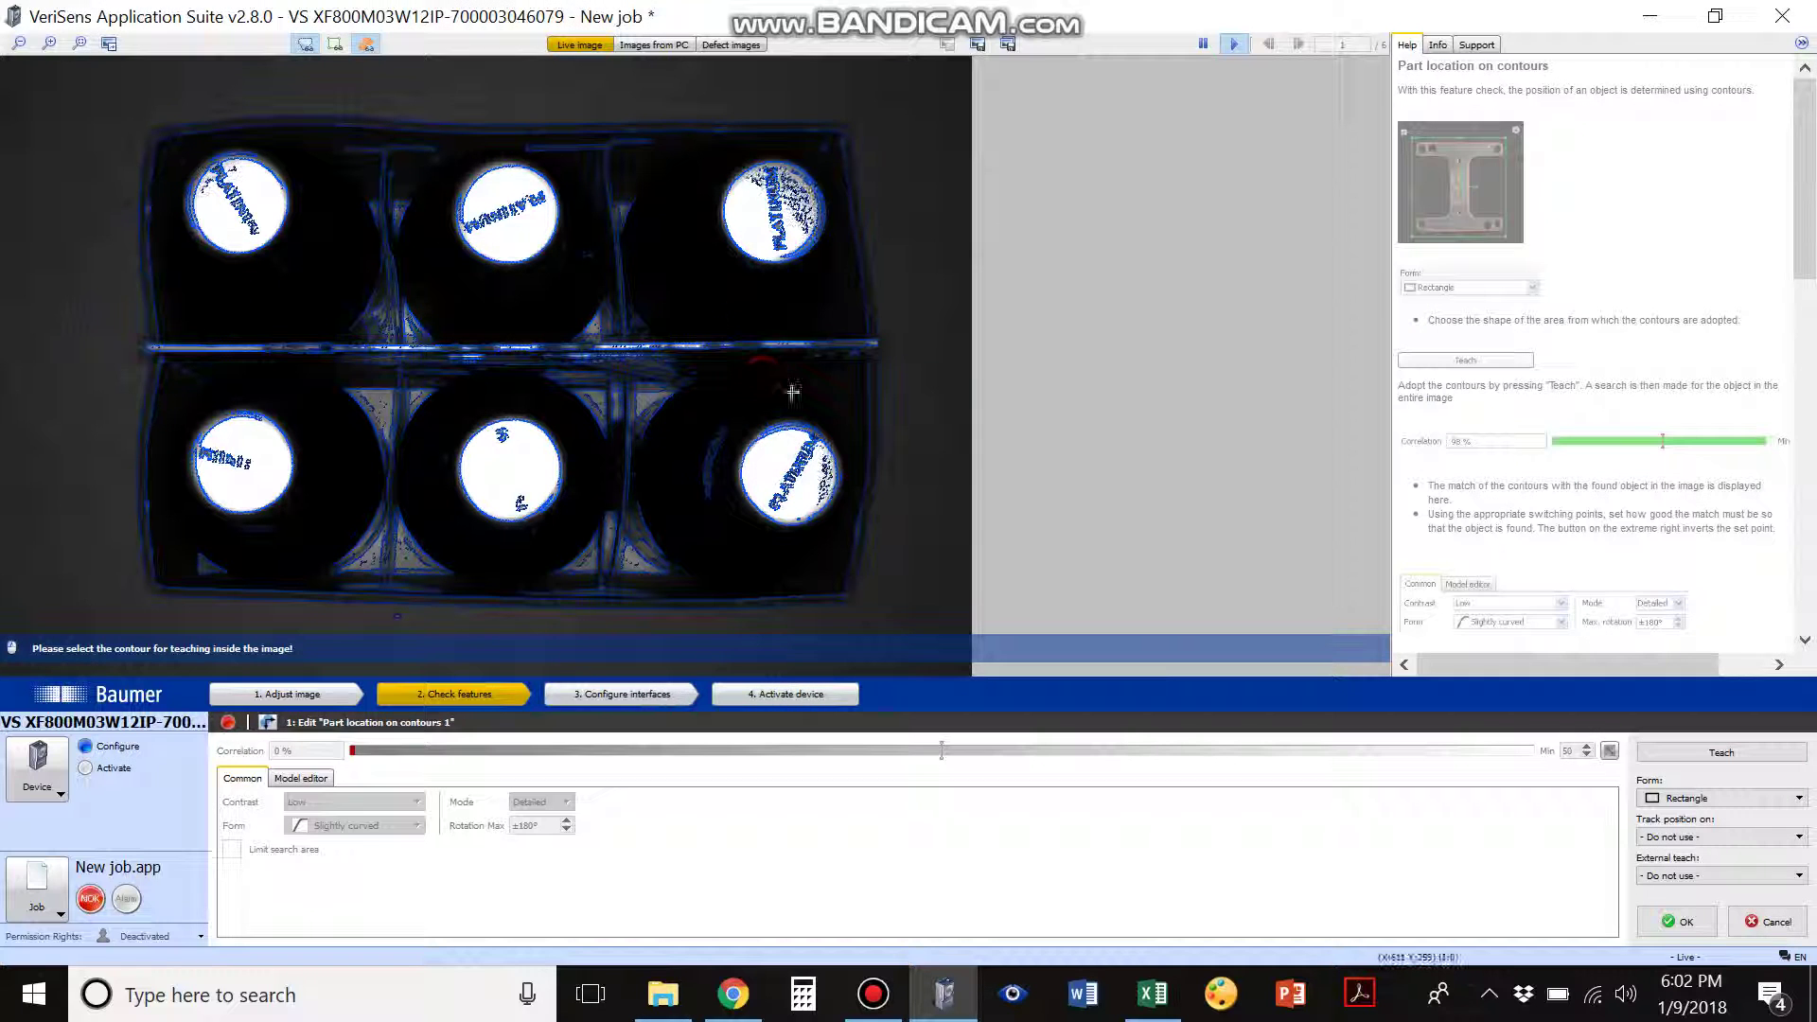
drag(111, 108, 923, 629)
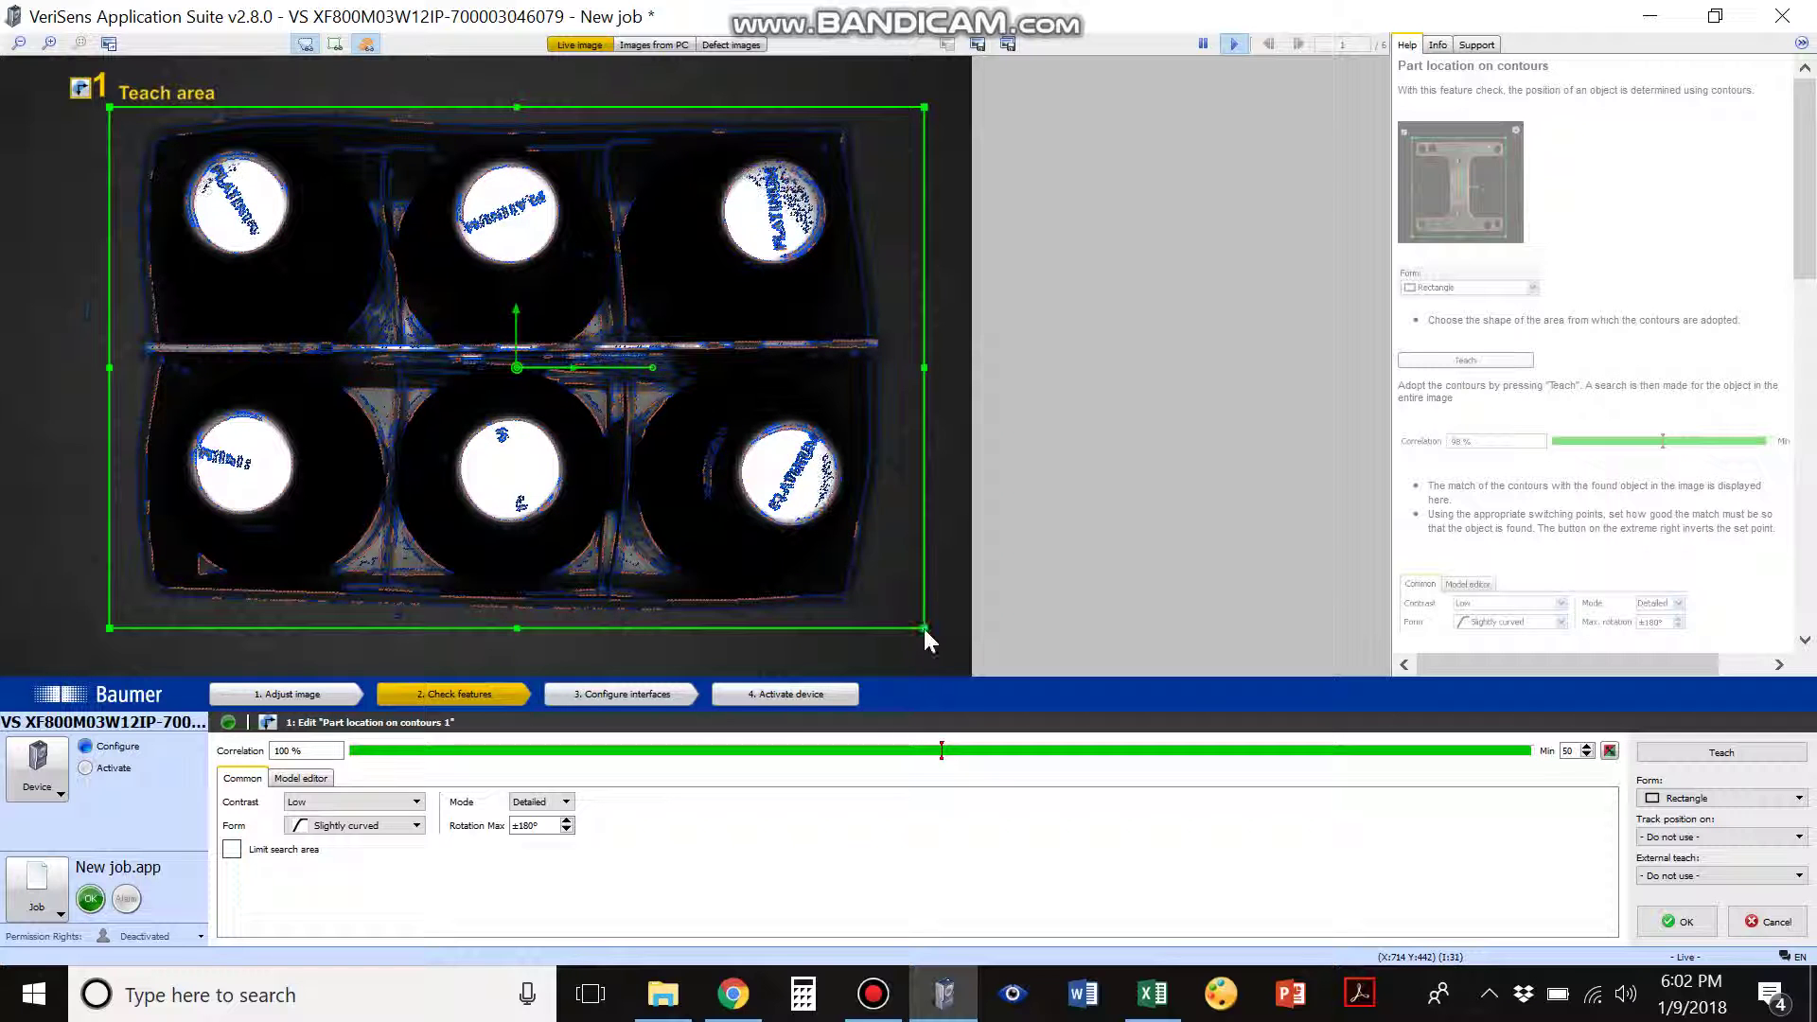
click(949, 572)
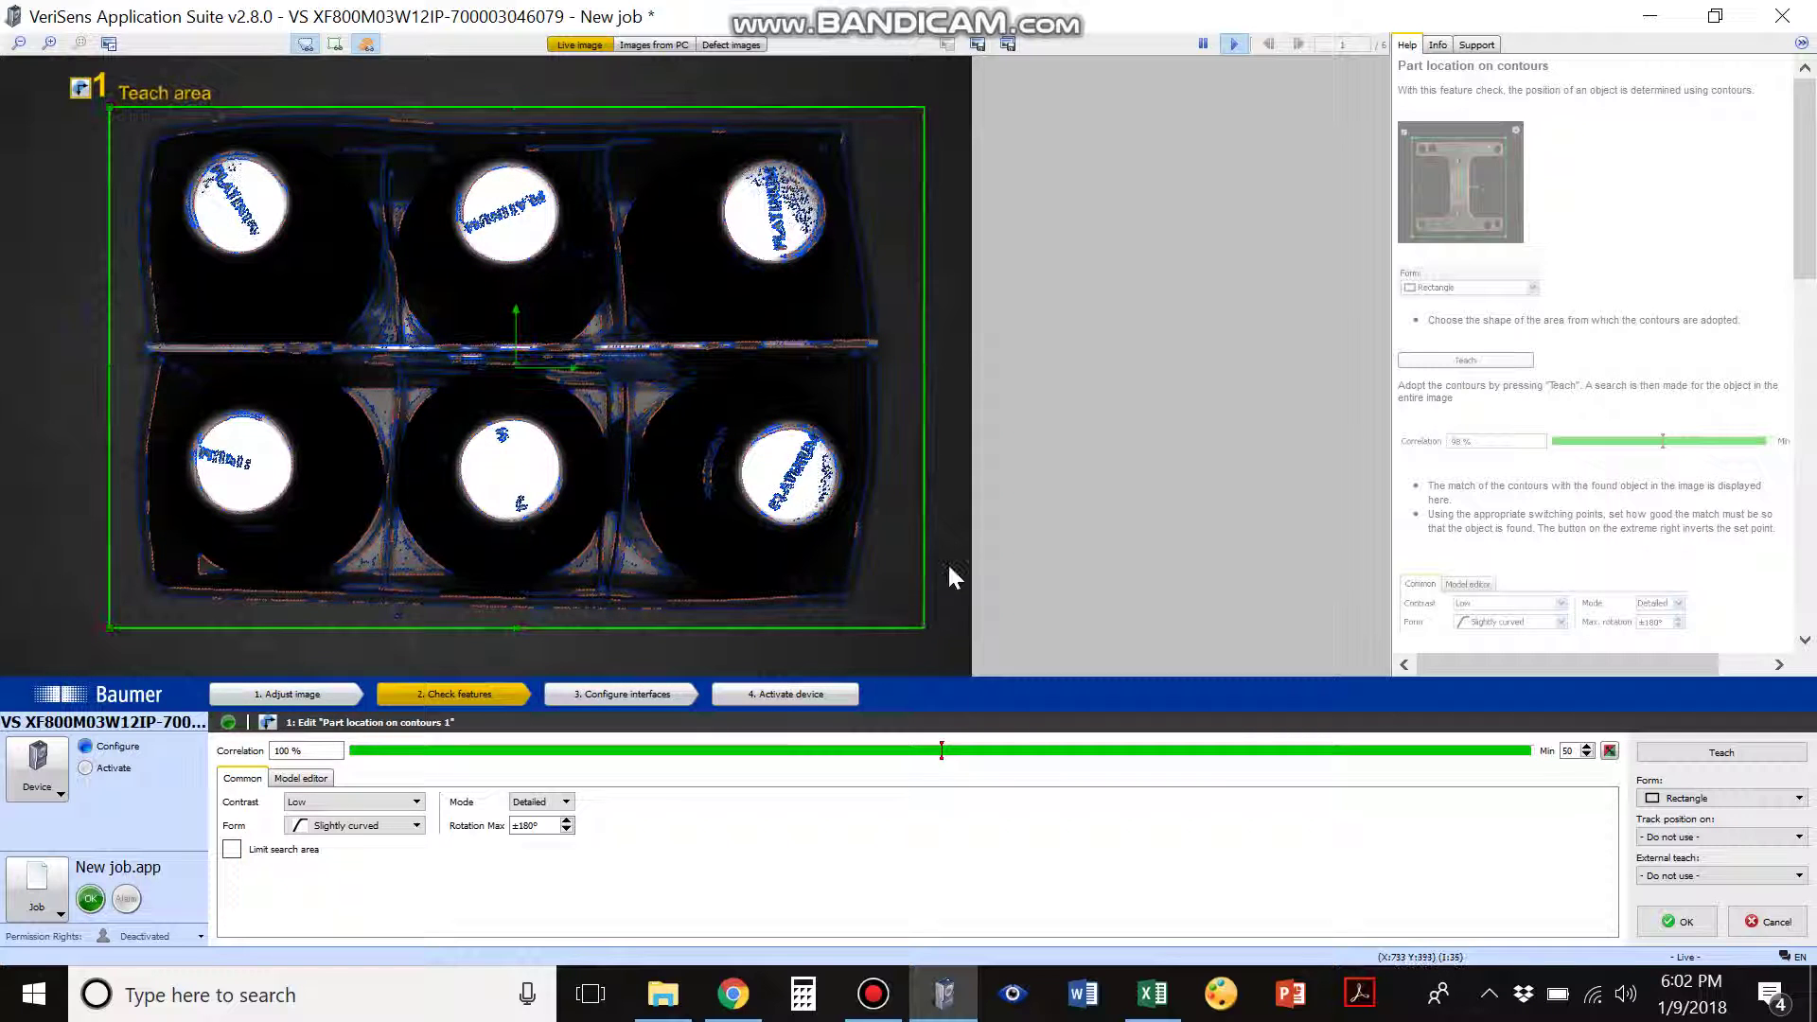
click(300, 778)
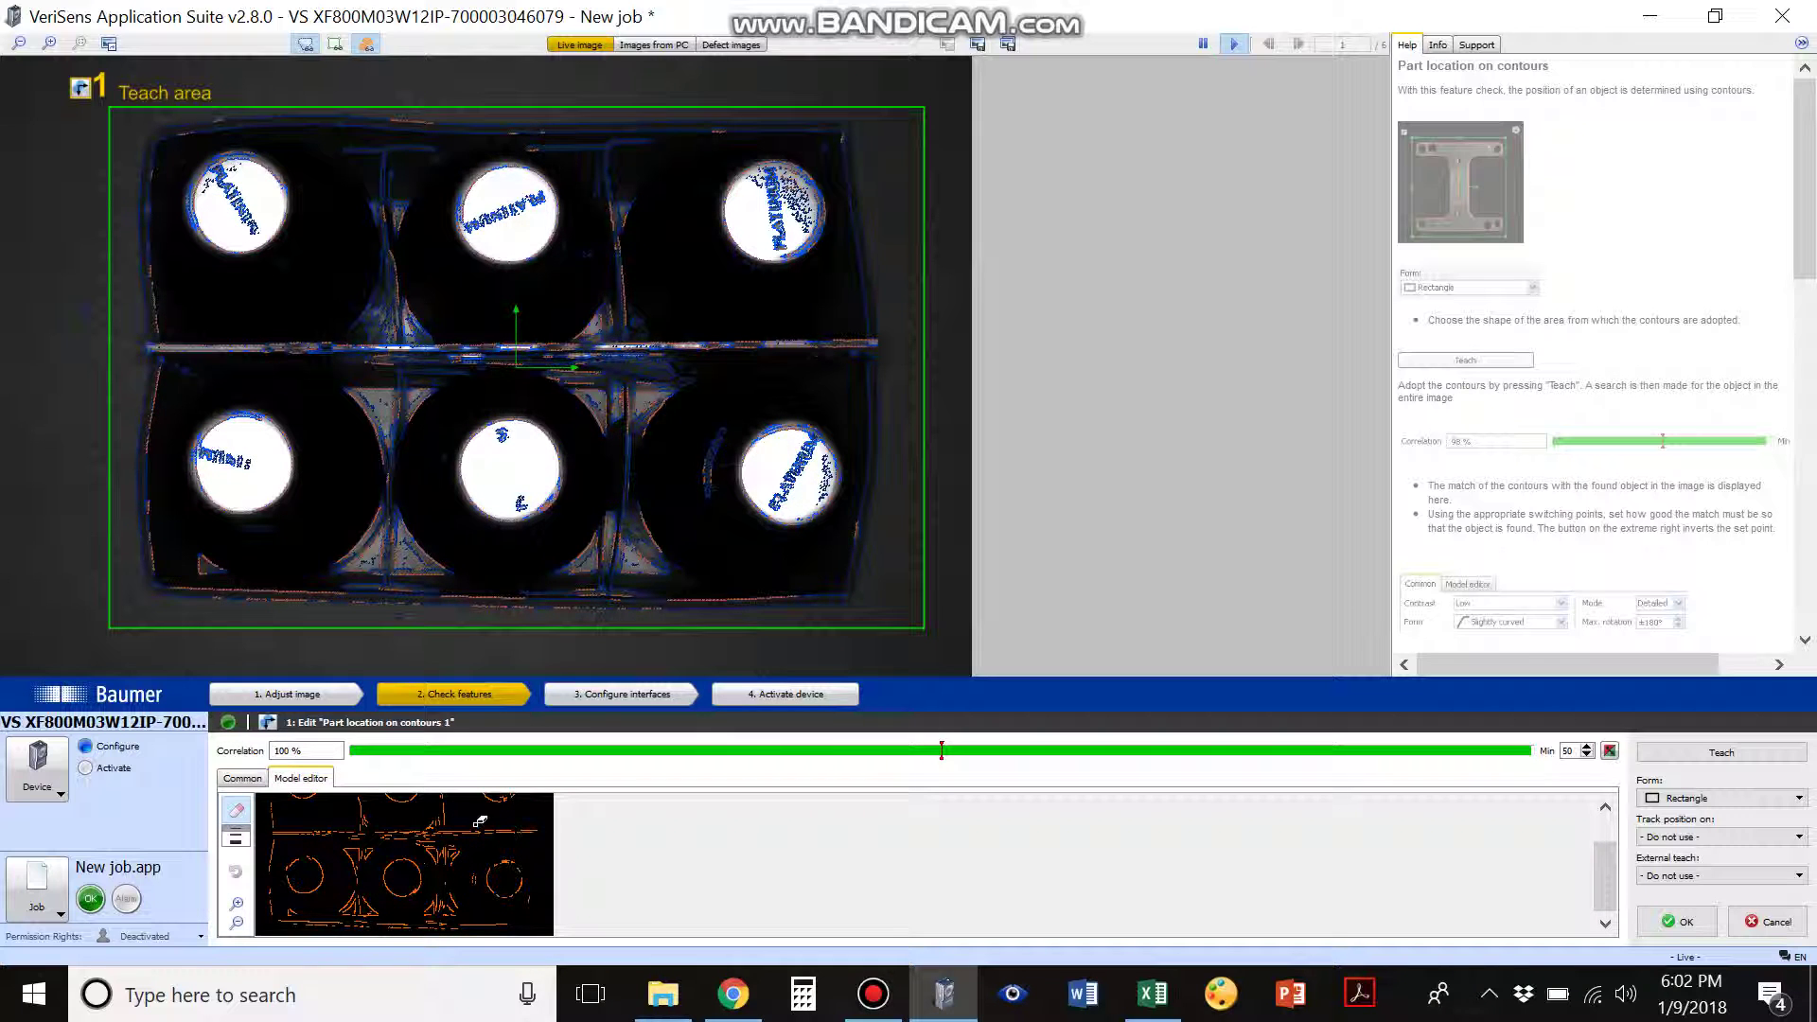
Set contour form to Arbitrary (slower) and mode to Fast, then re-teach the model.
click(244, 779)
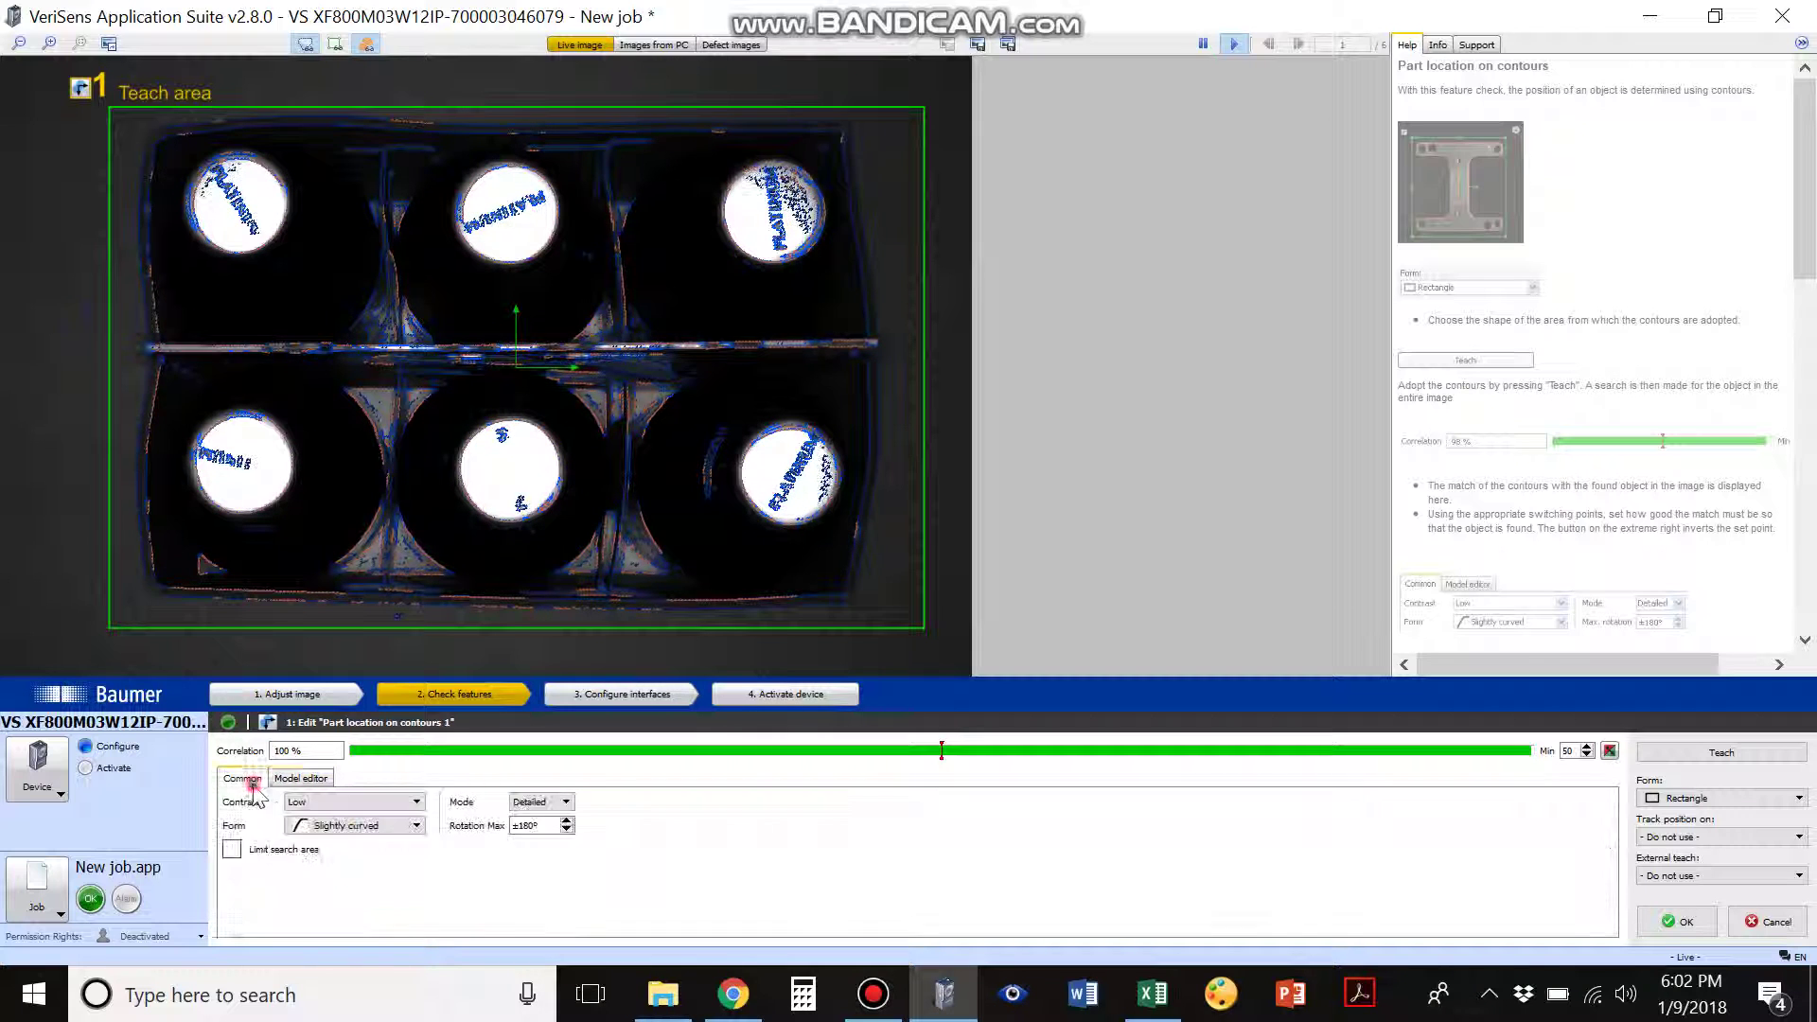
click(336, 829)
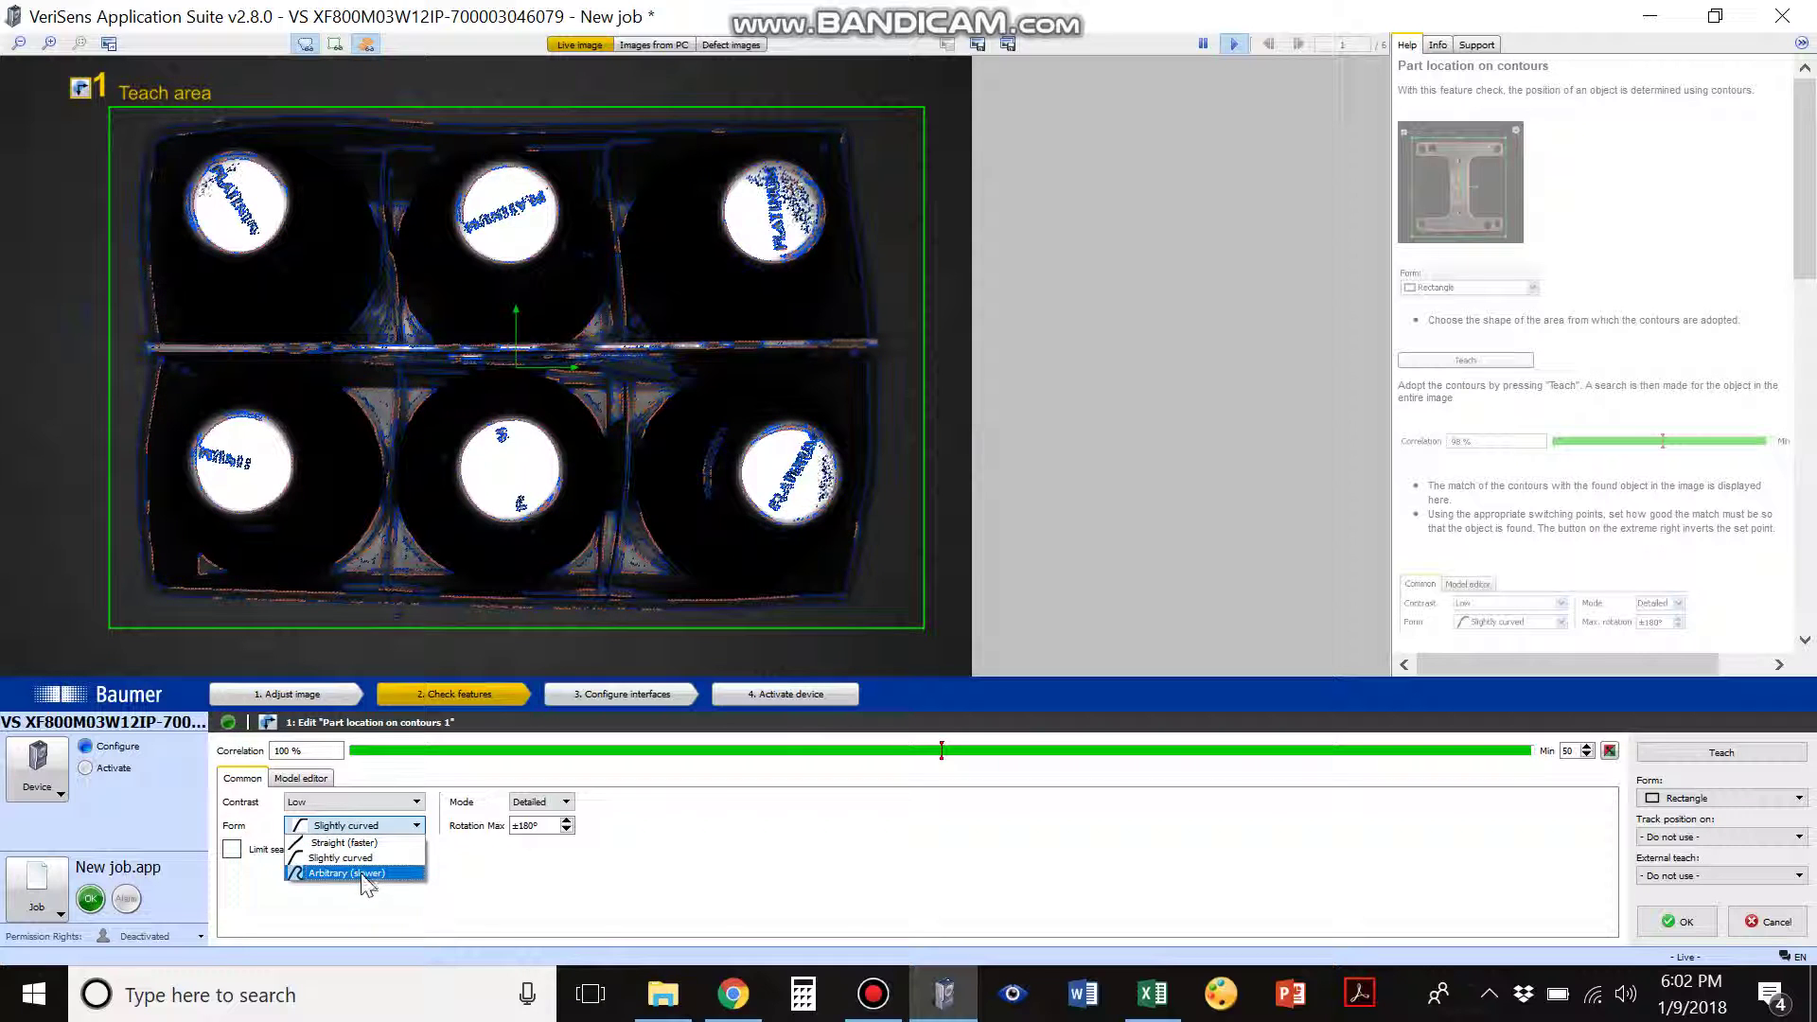
click(358, 874)
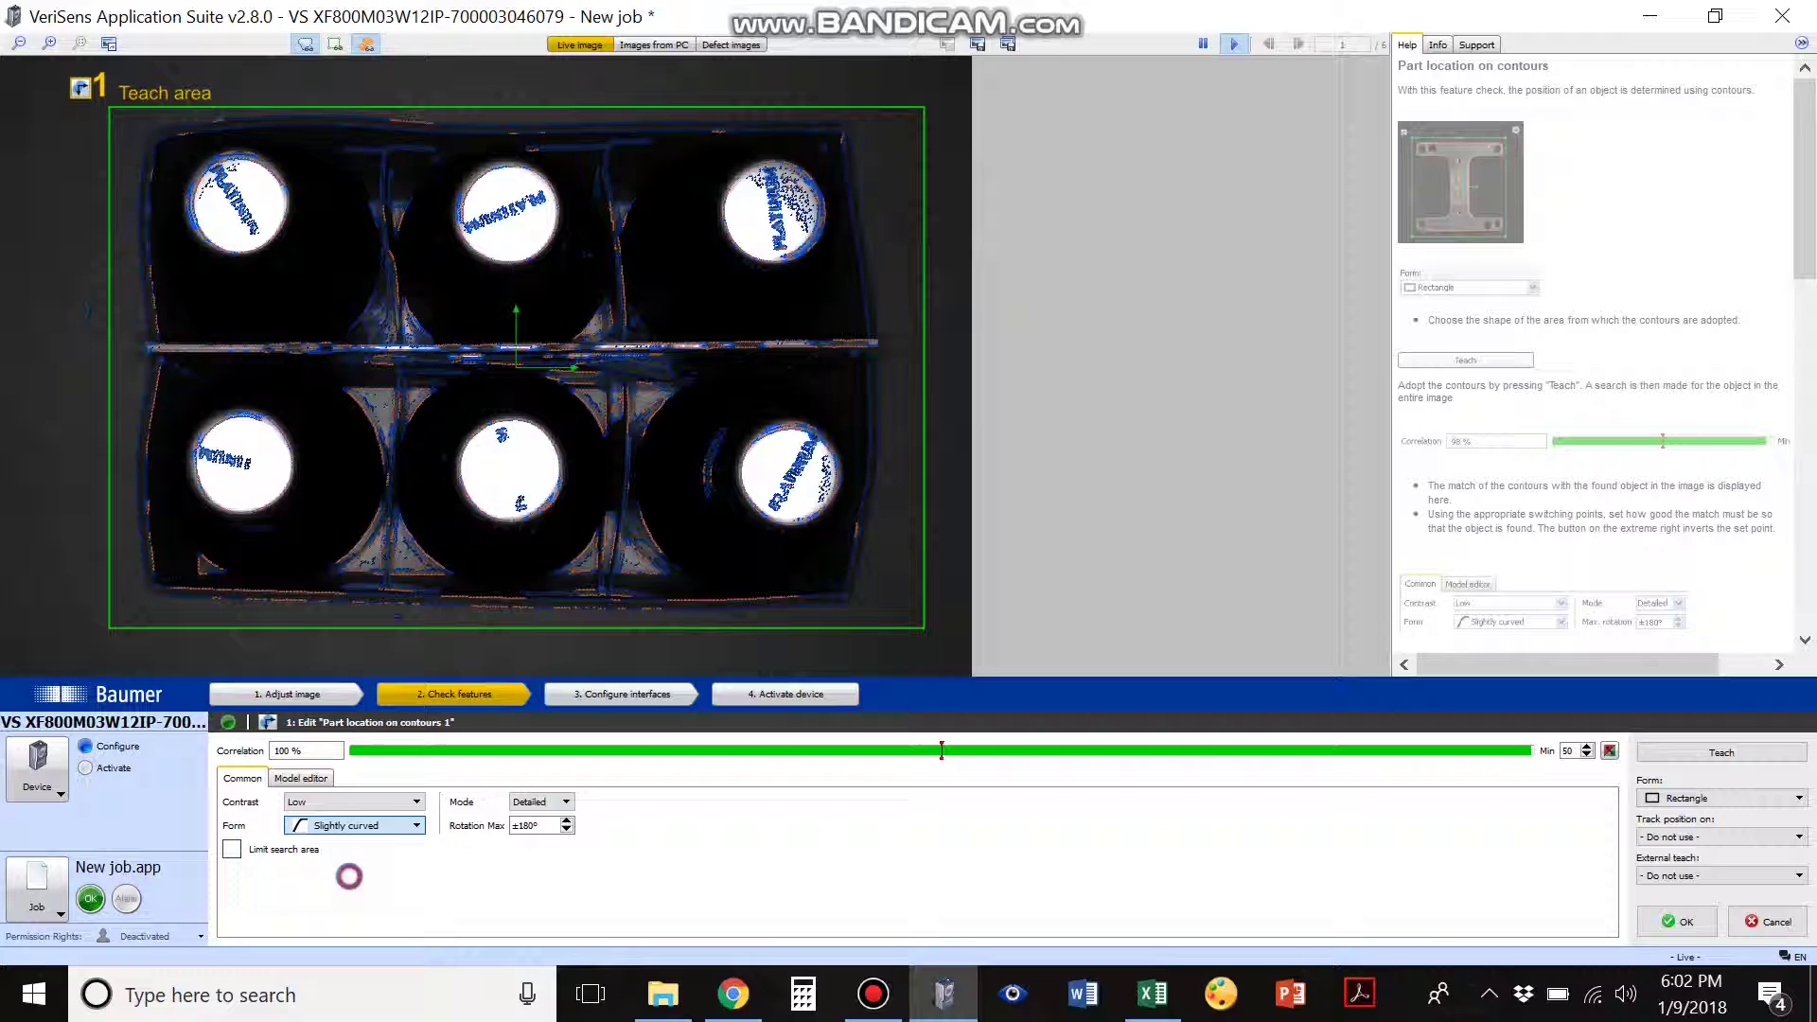
click(522, 804)
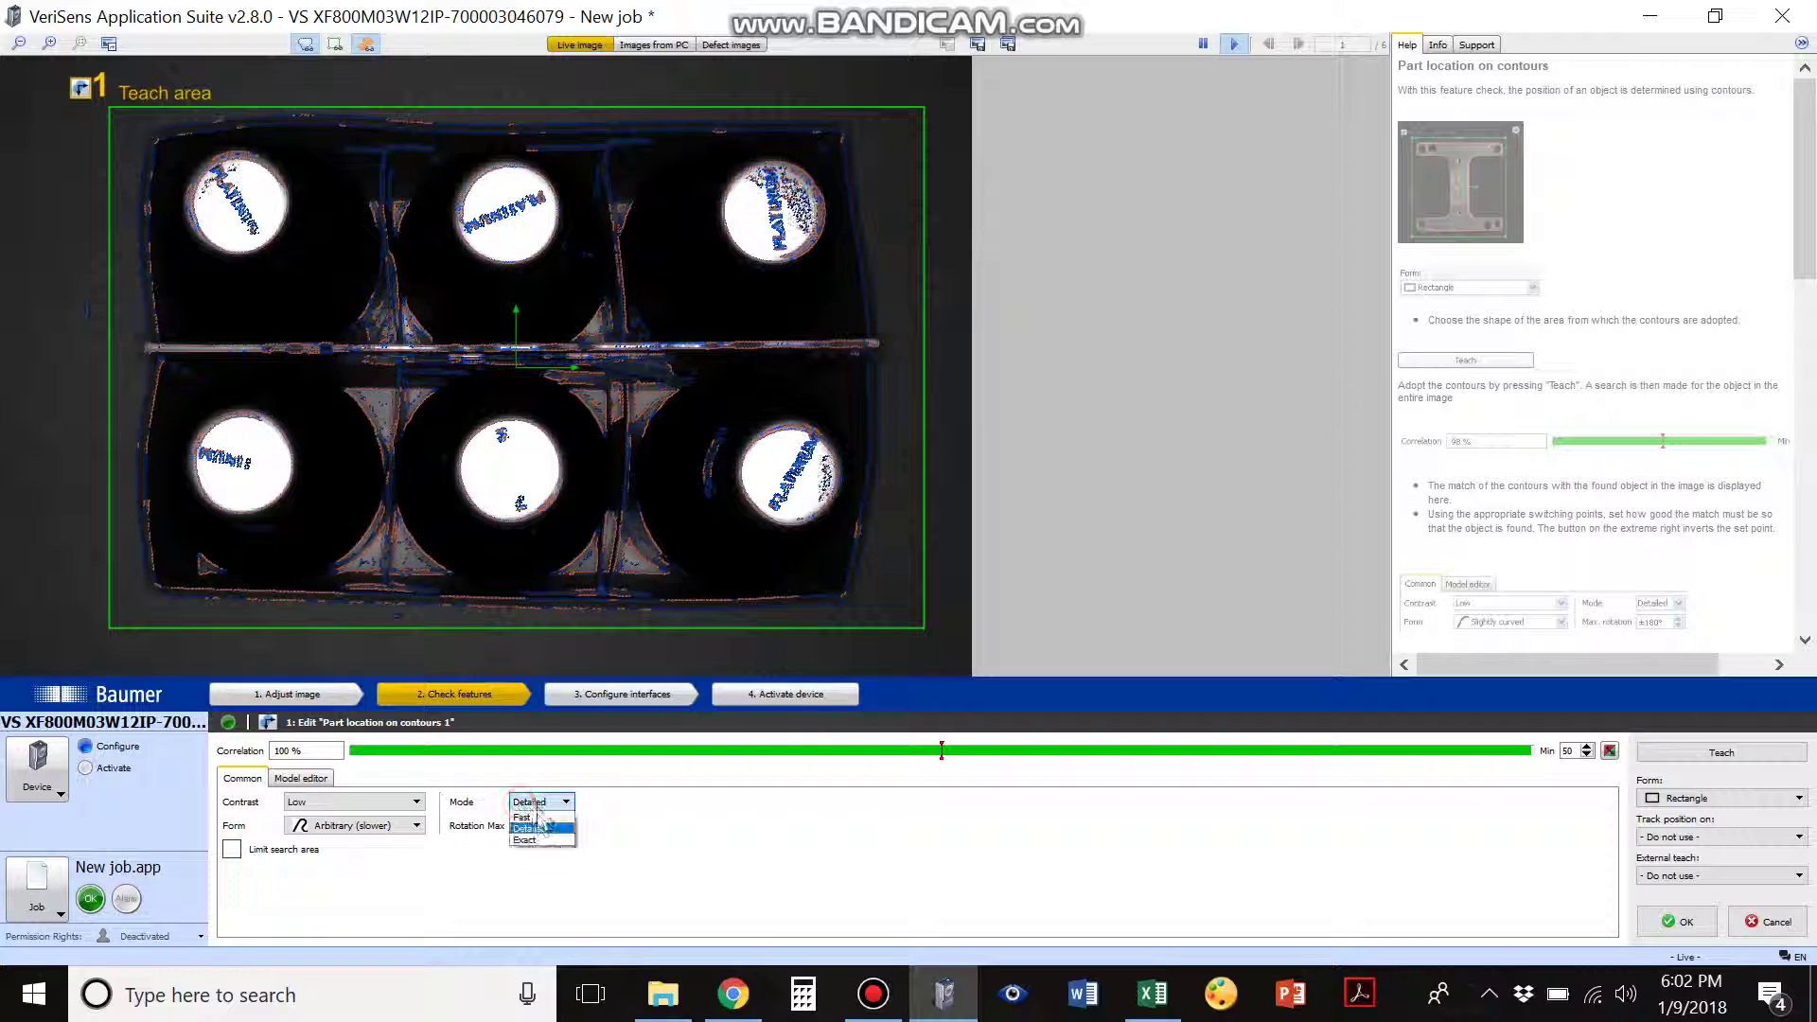
click(527, 819)
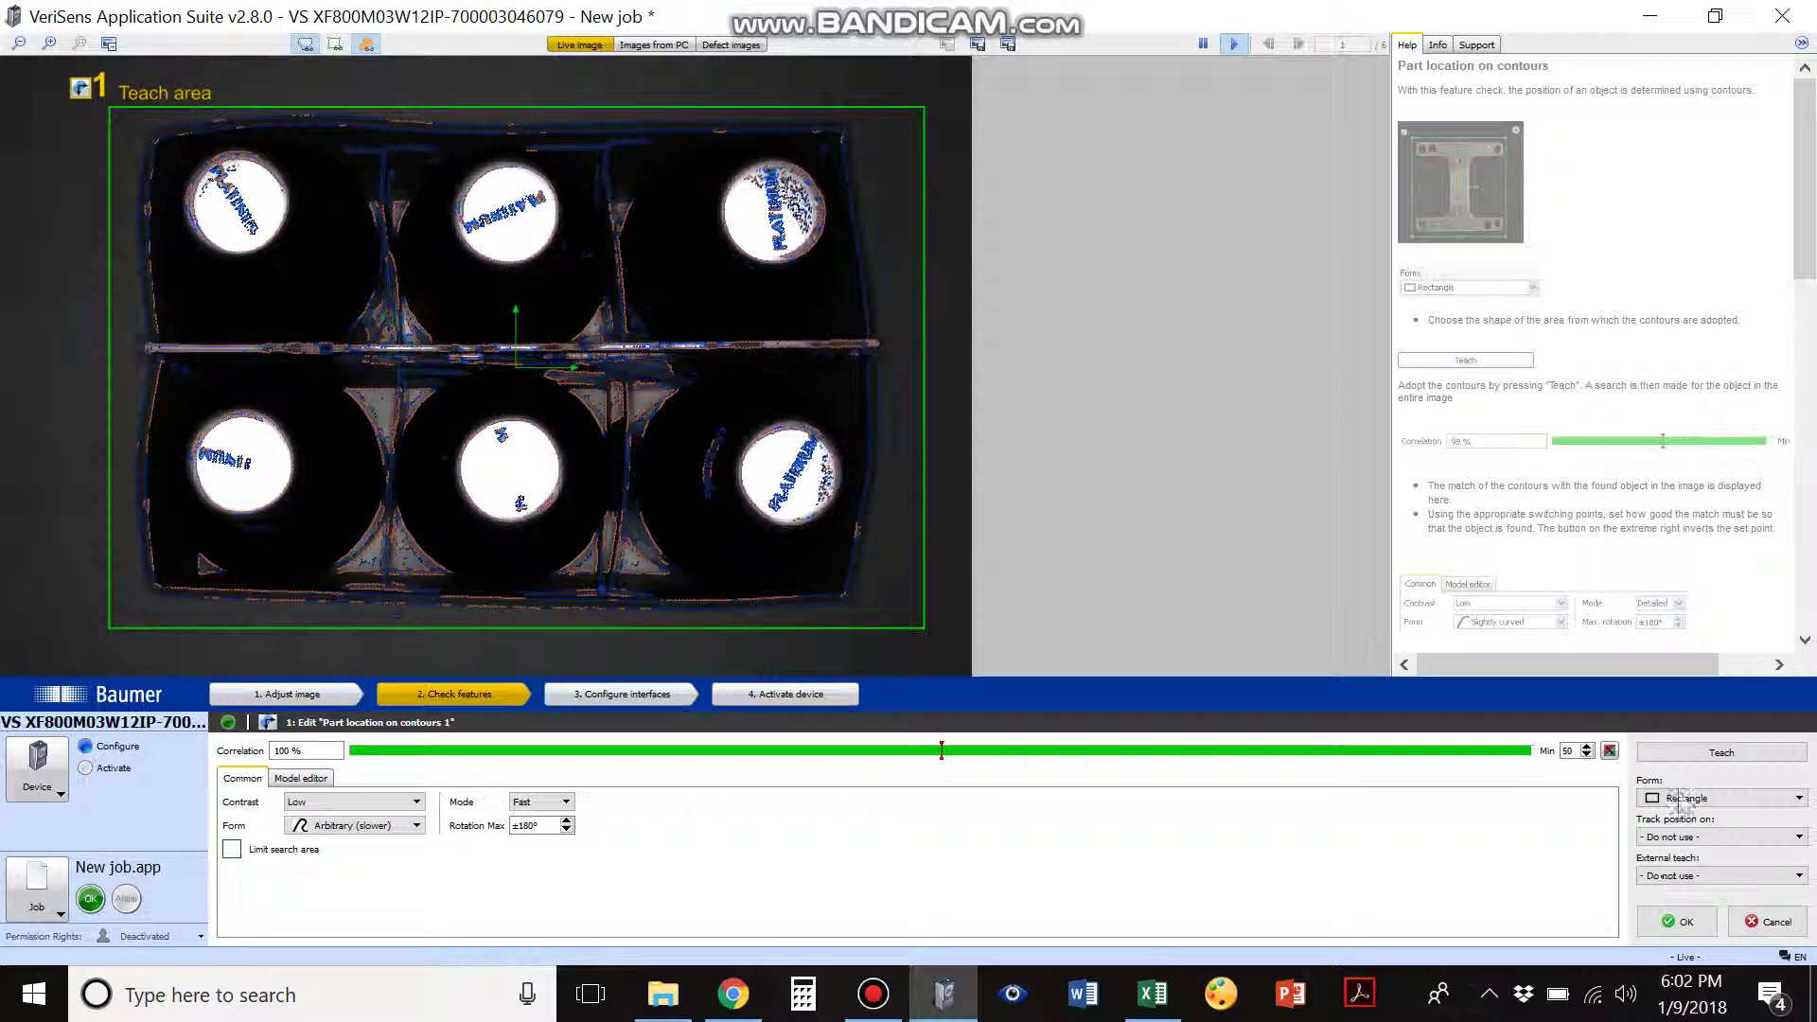
click(1694, 754)
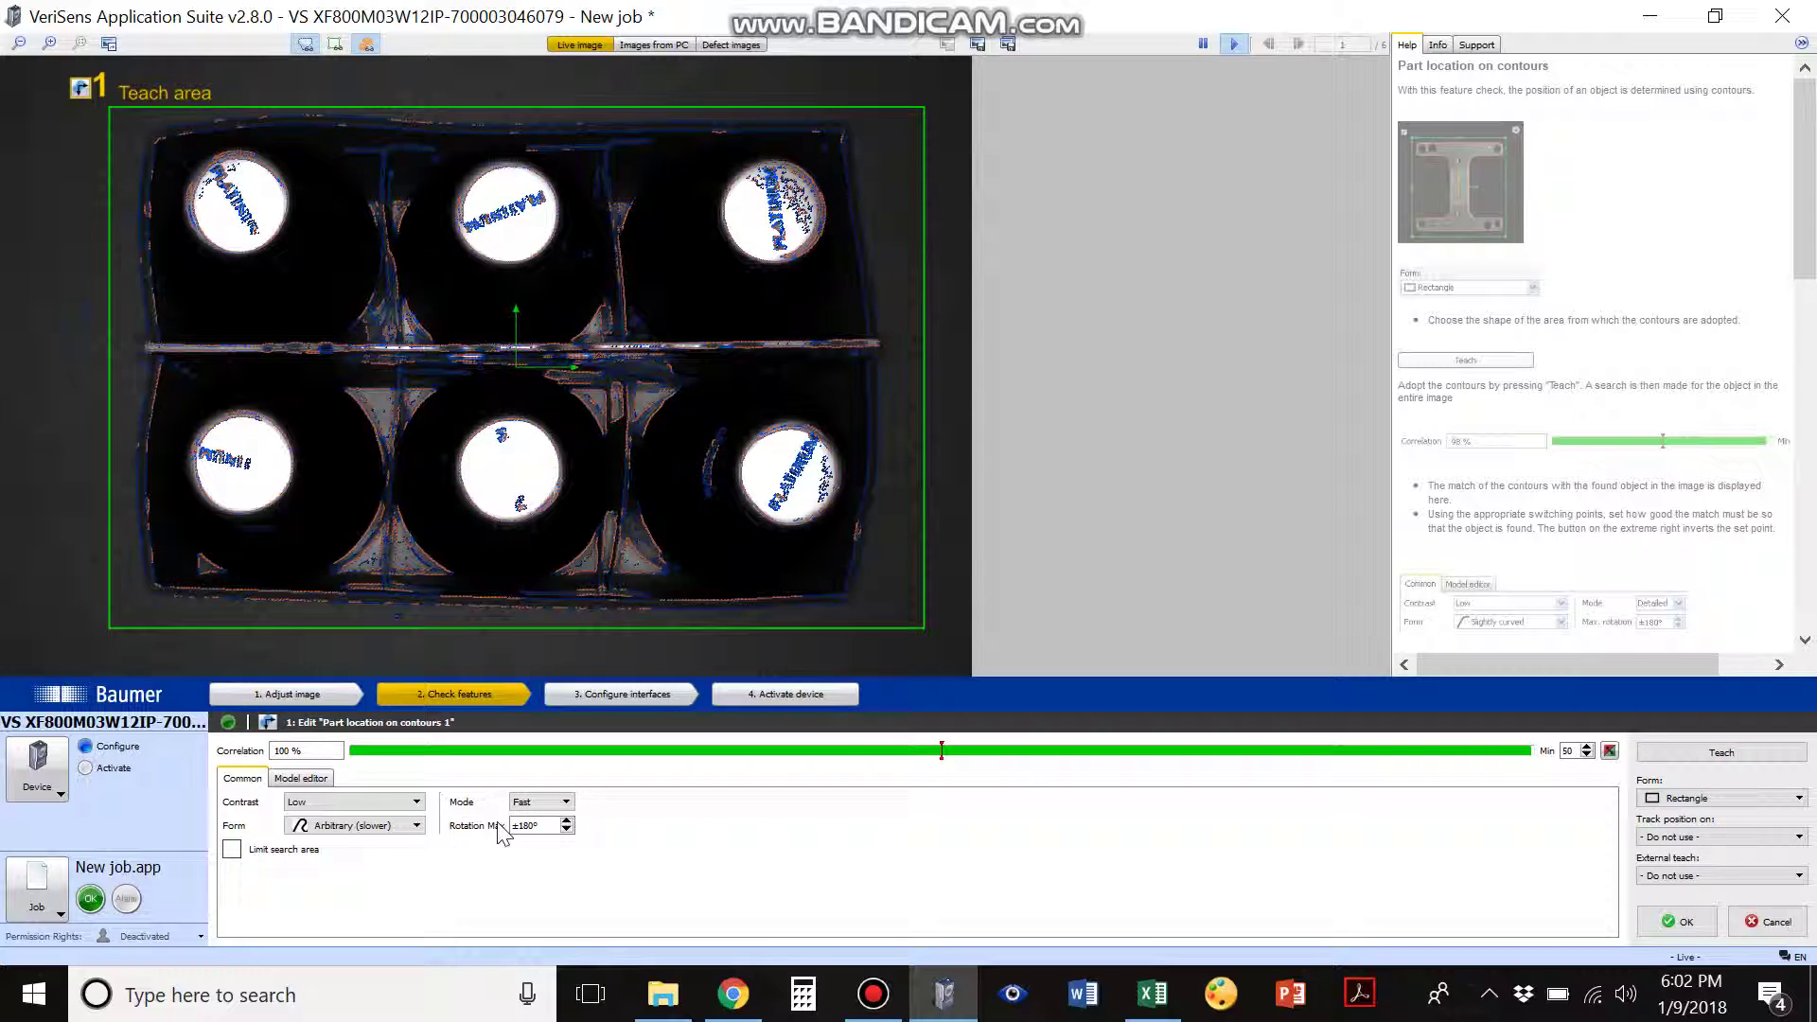
click(304, 780)
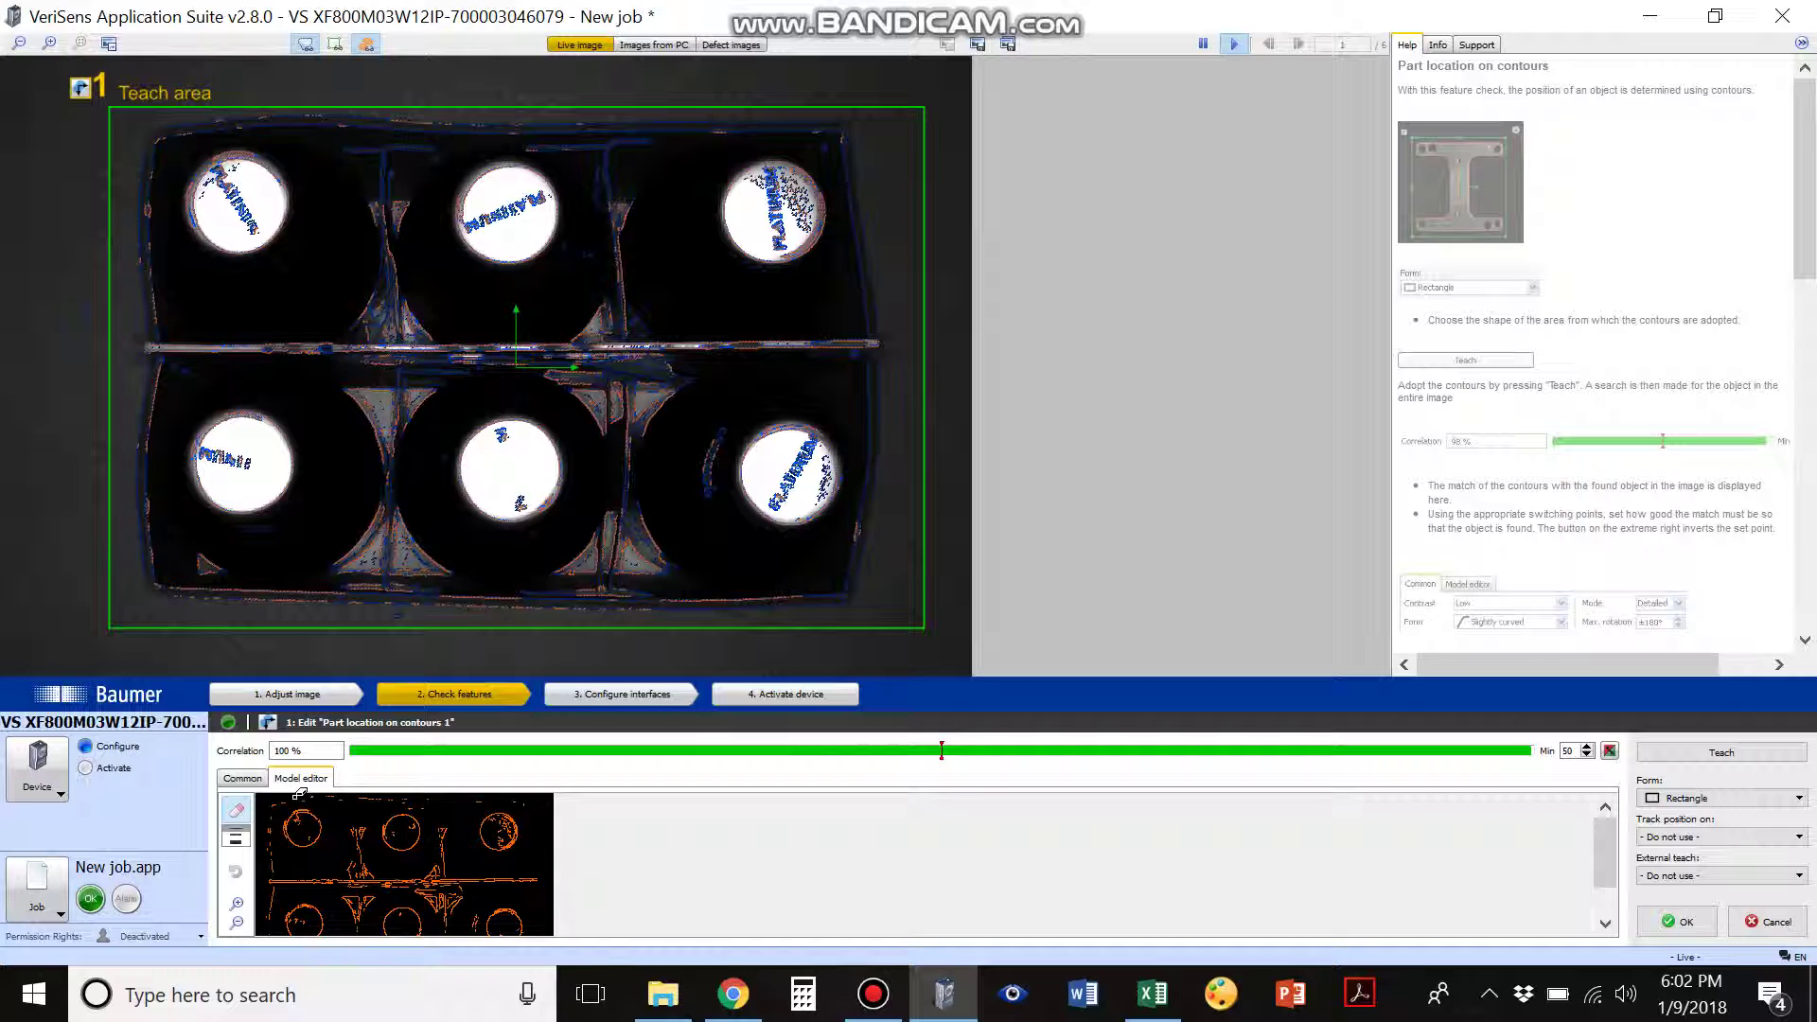
Lower the contour contrast to Very low and review the resulting model.
click(243, 778)
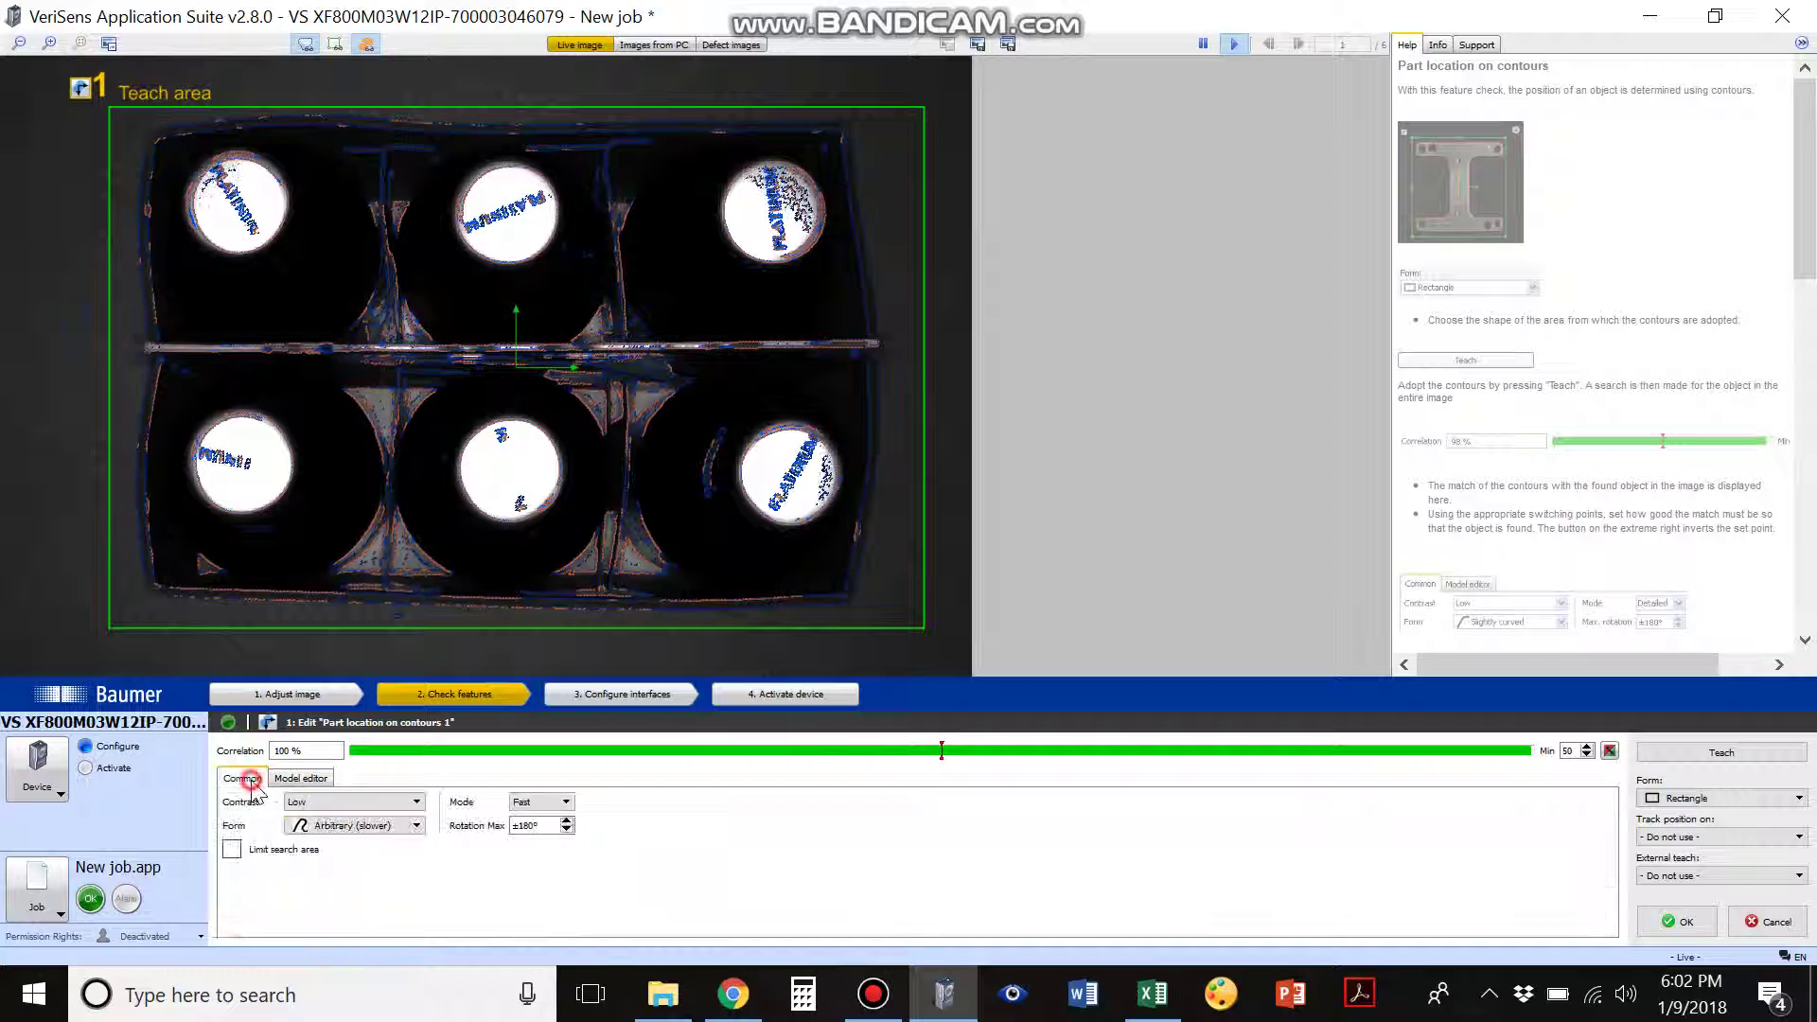
click(353, 803)
click(383, 835)
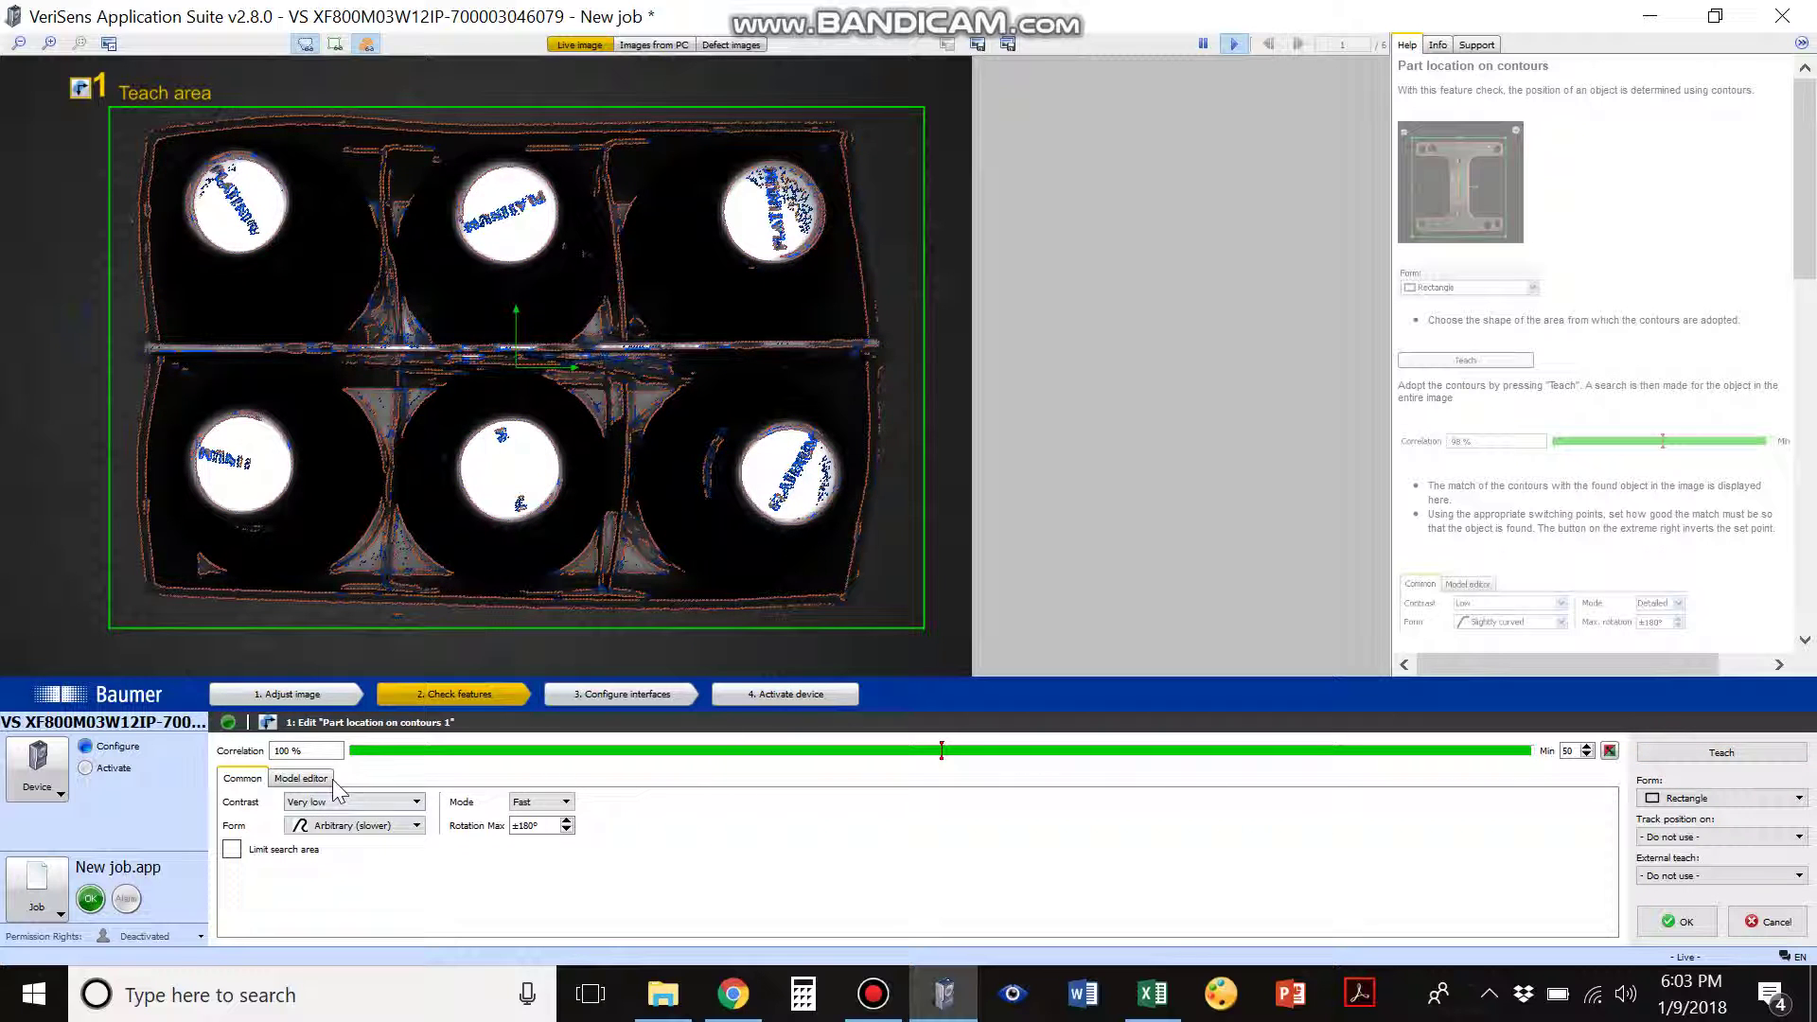
click(301, 778)
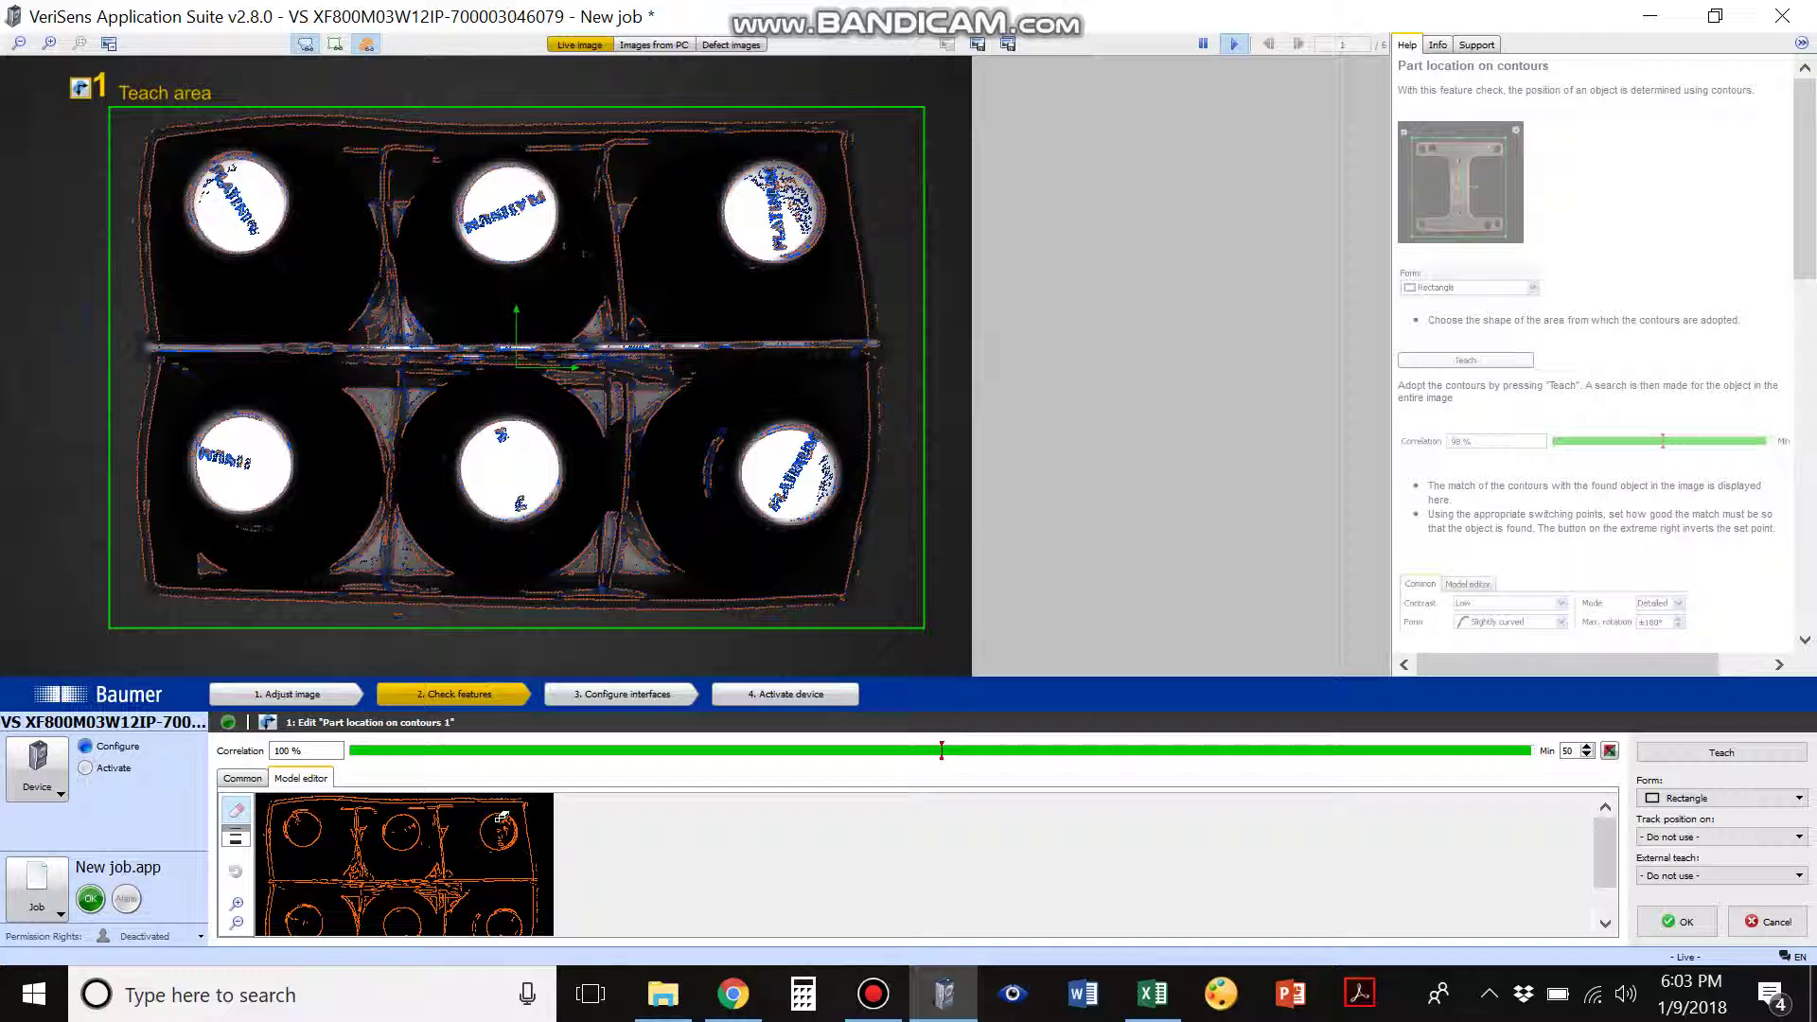
Erase the top-left and middle caps' contours from the contour model.
scroll(374, 894, down, 1)
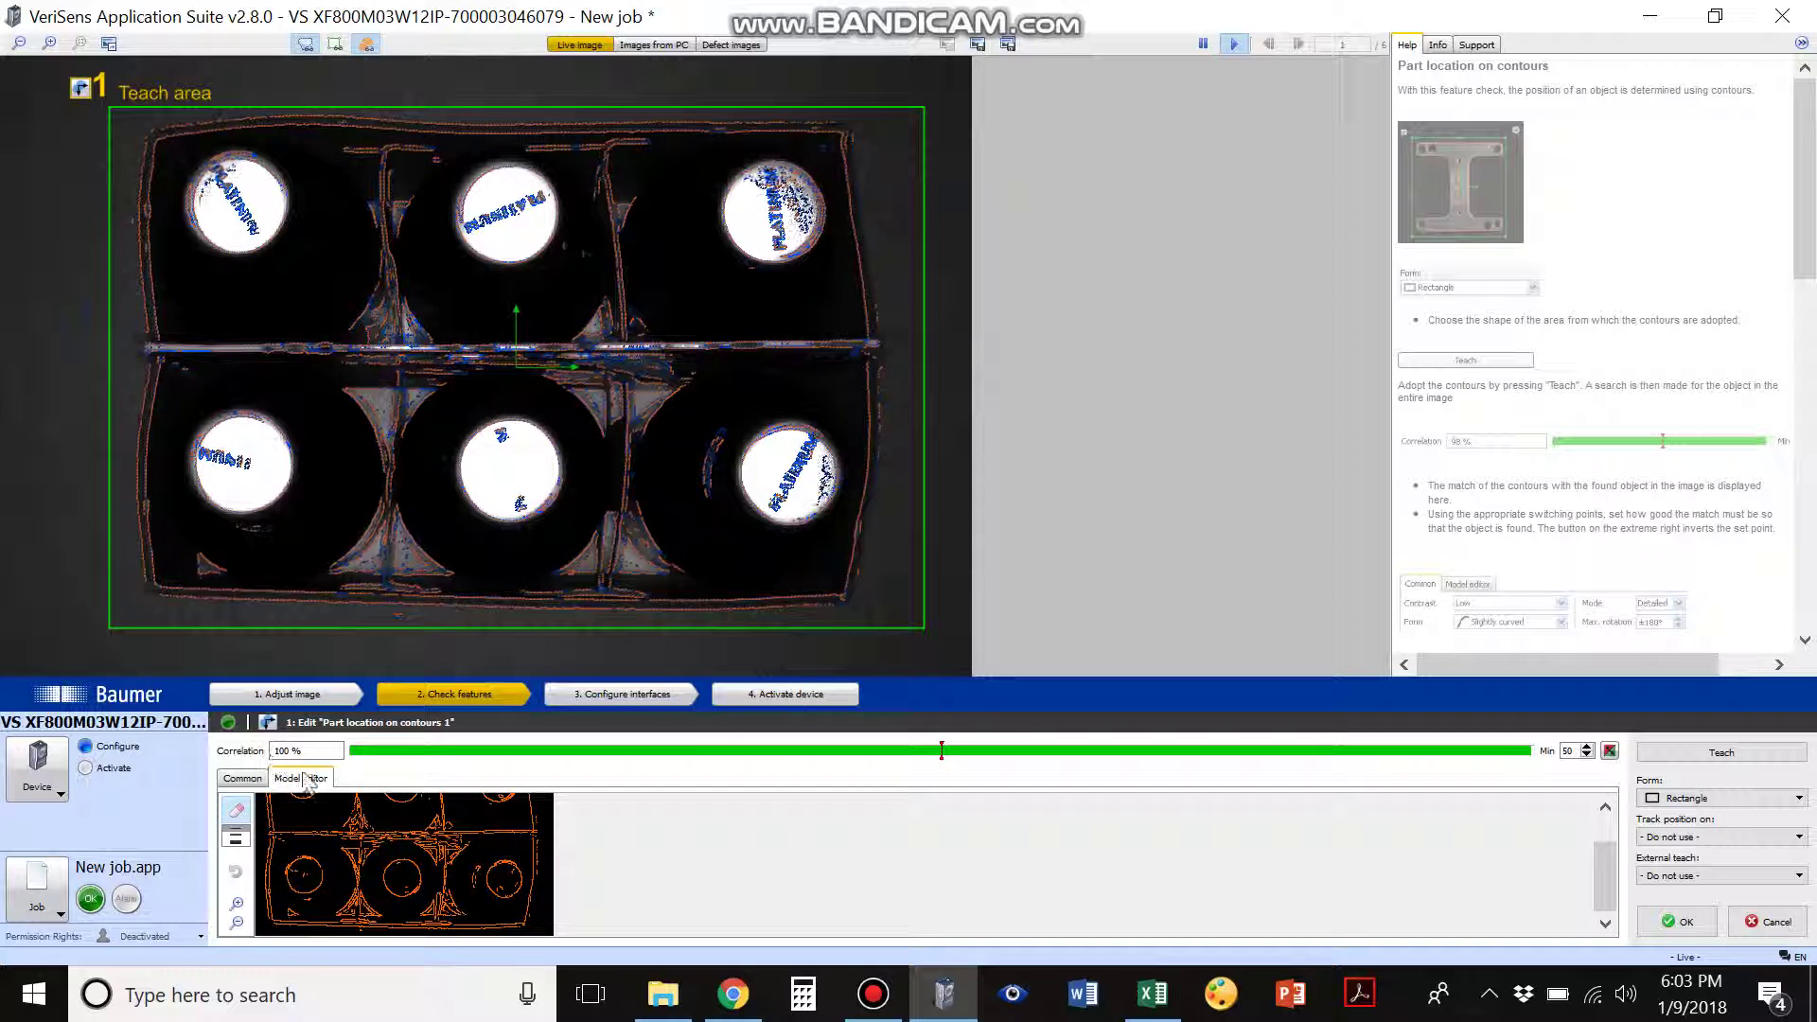
scroll(317, 814, up, 1)
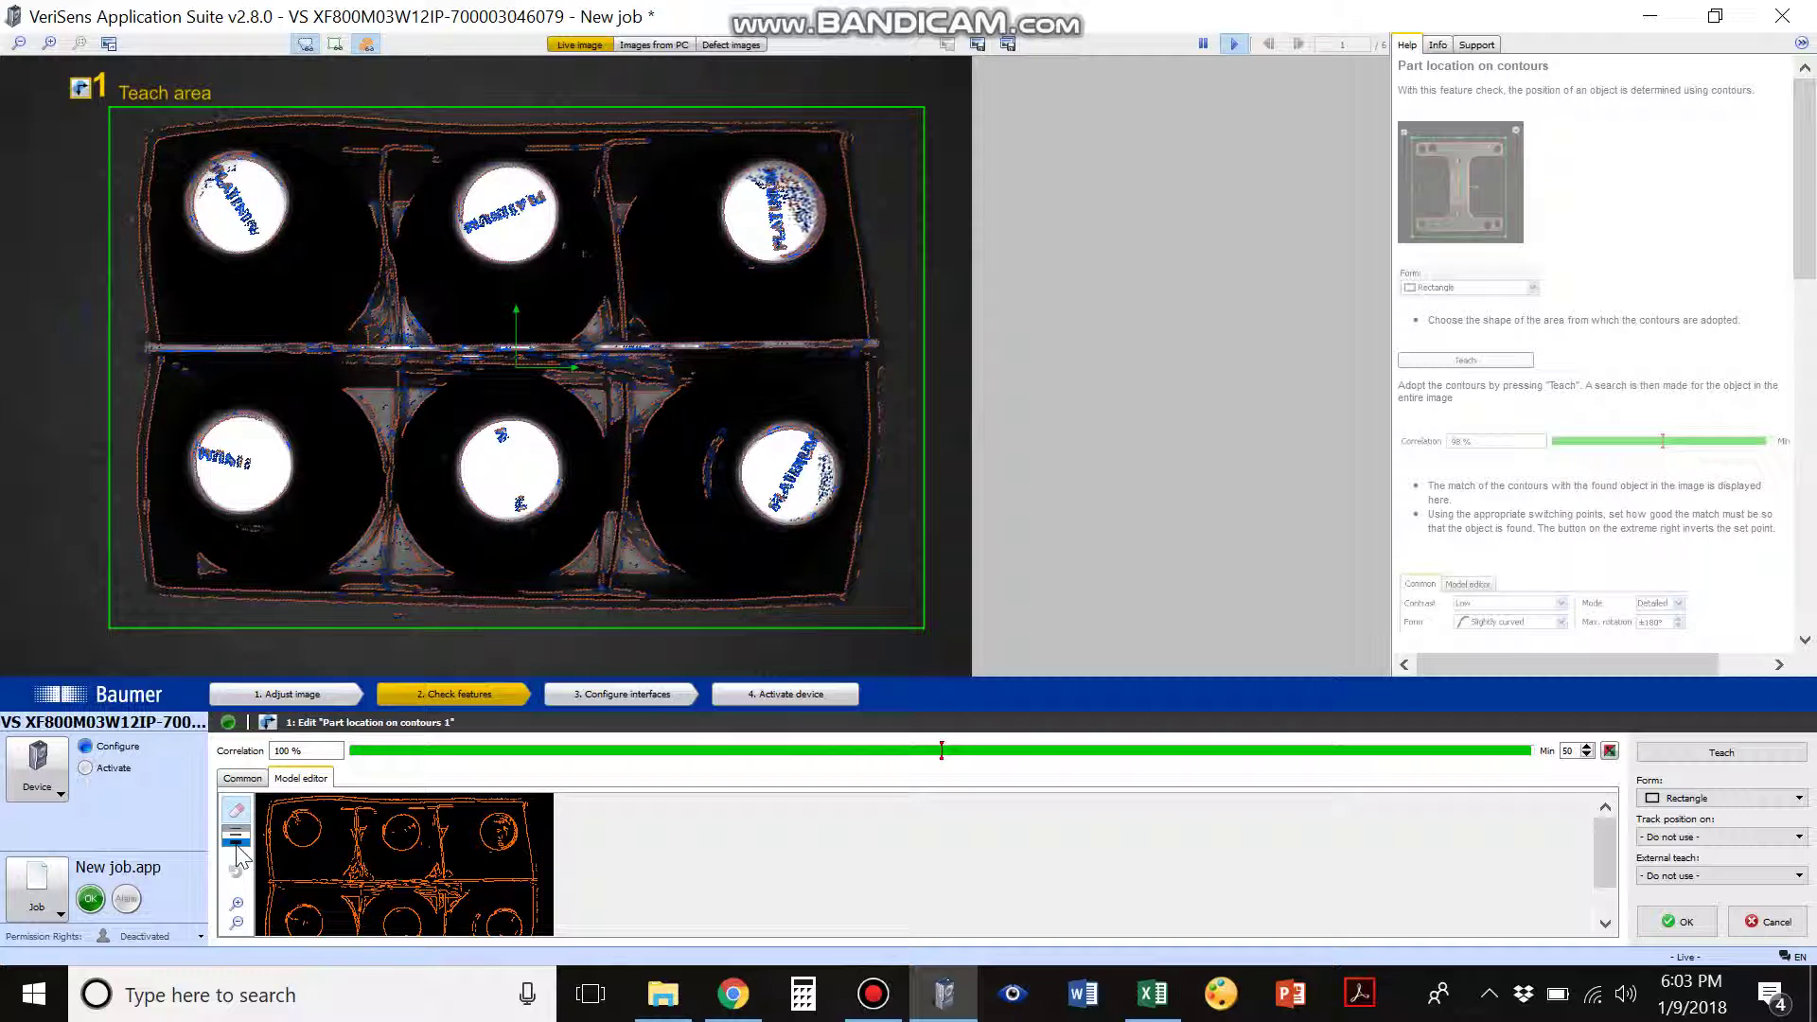
drag(289, 851, 313, 819)
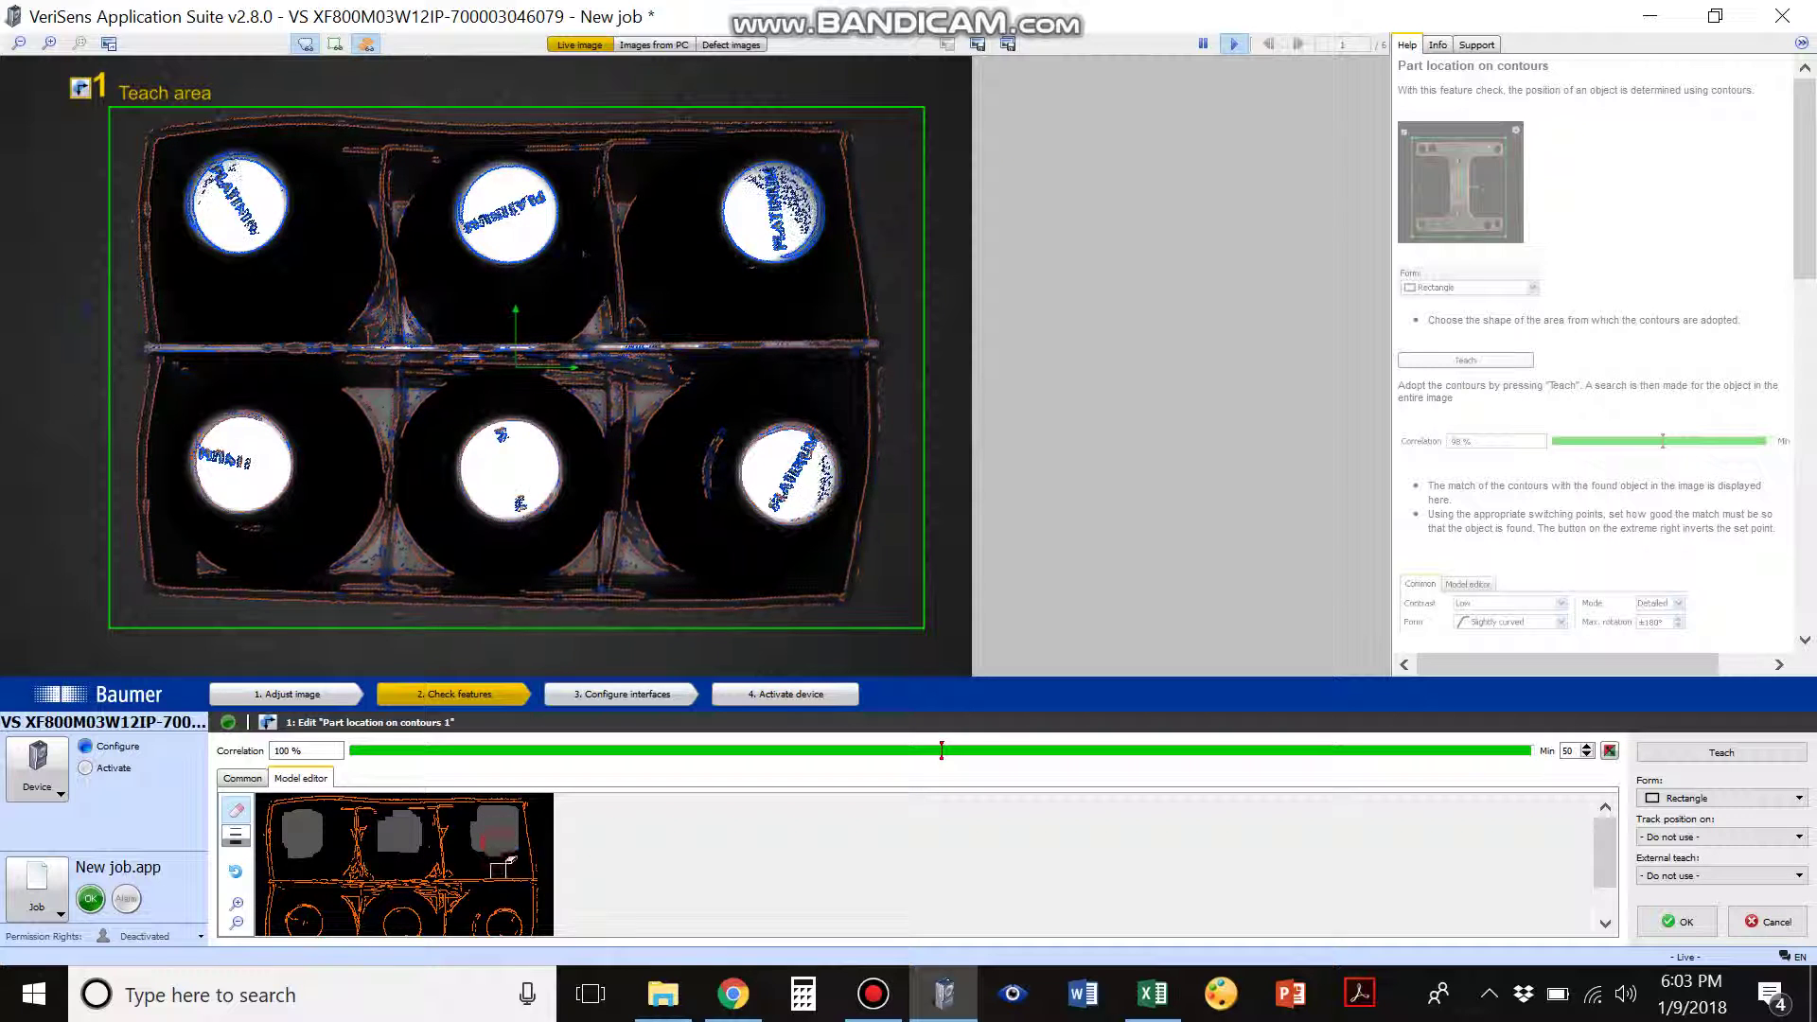
scroll(504, 862, down, 1)
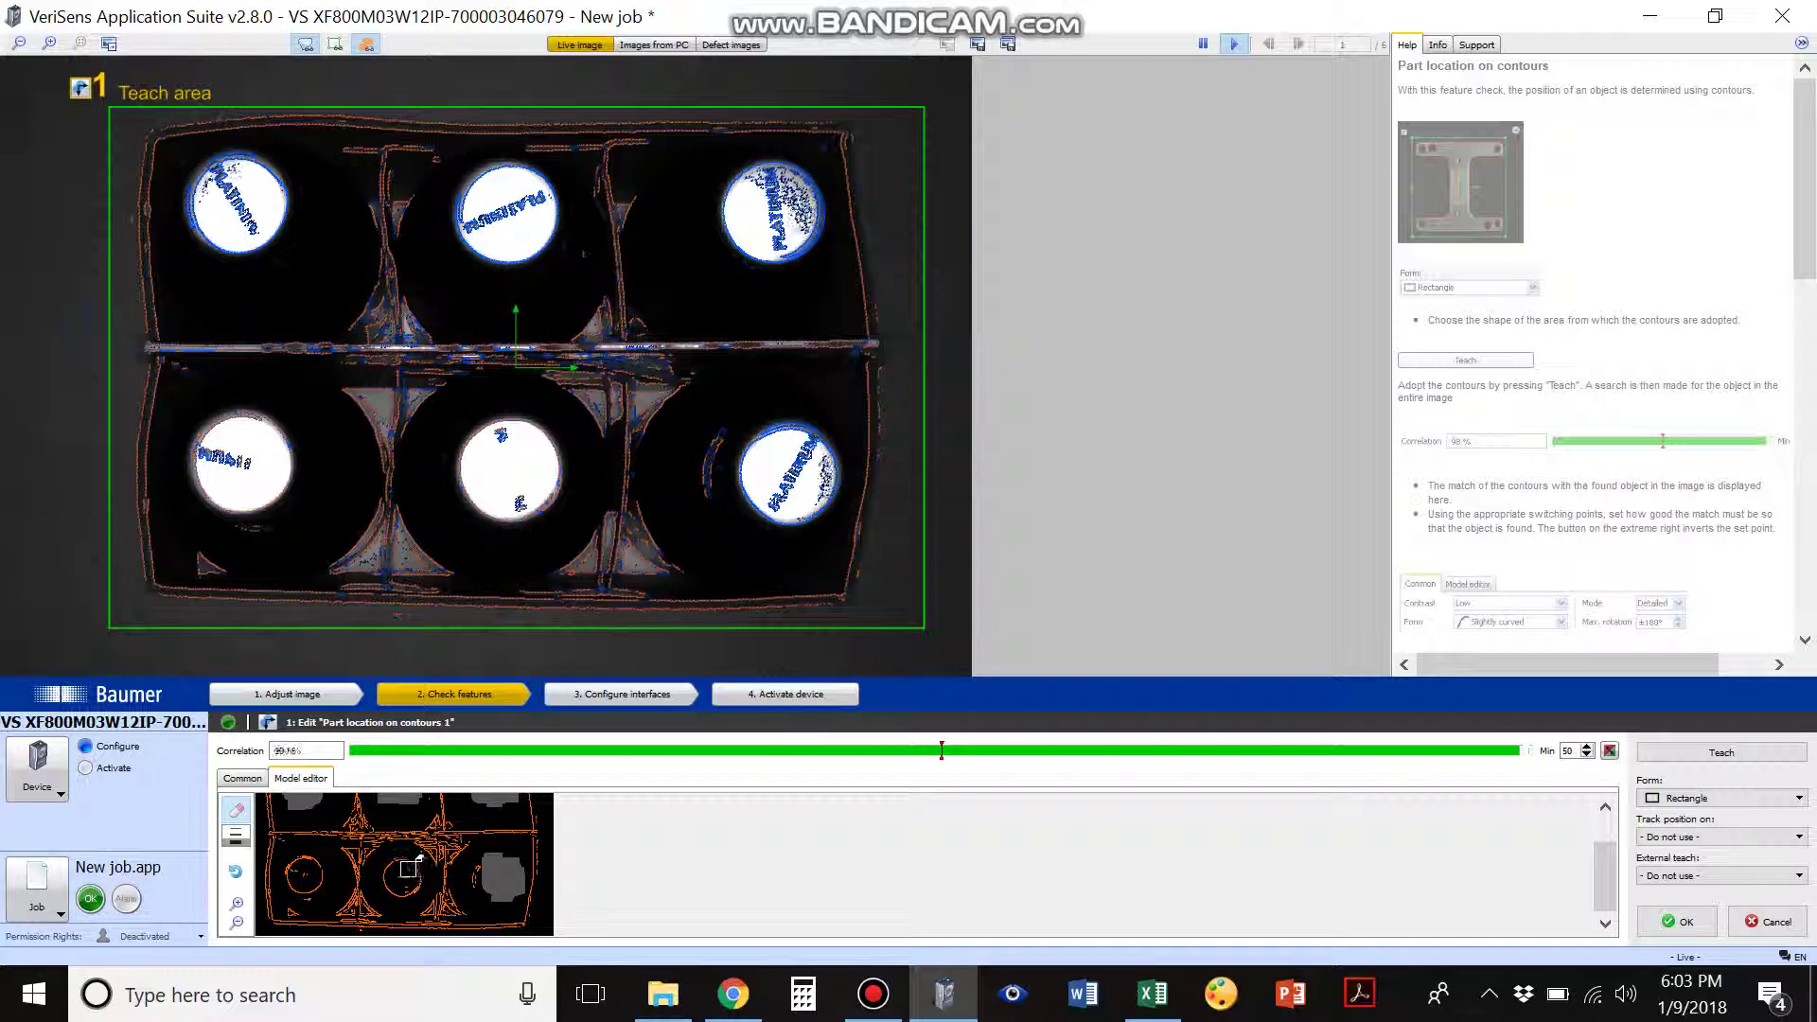
mouse_move(398, 868)
mouse_down()
mouse_move(413, 878)
mouse_move(329, 854)
mouse_up()
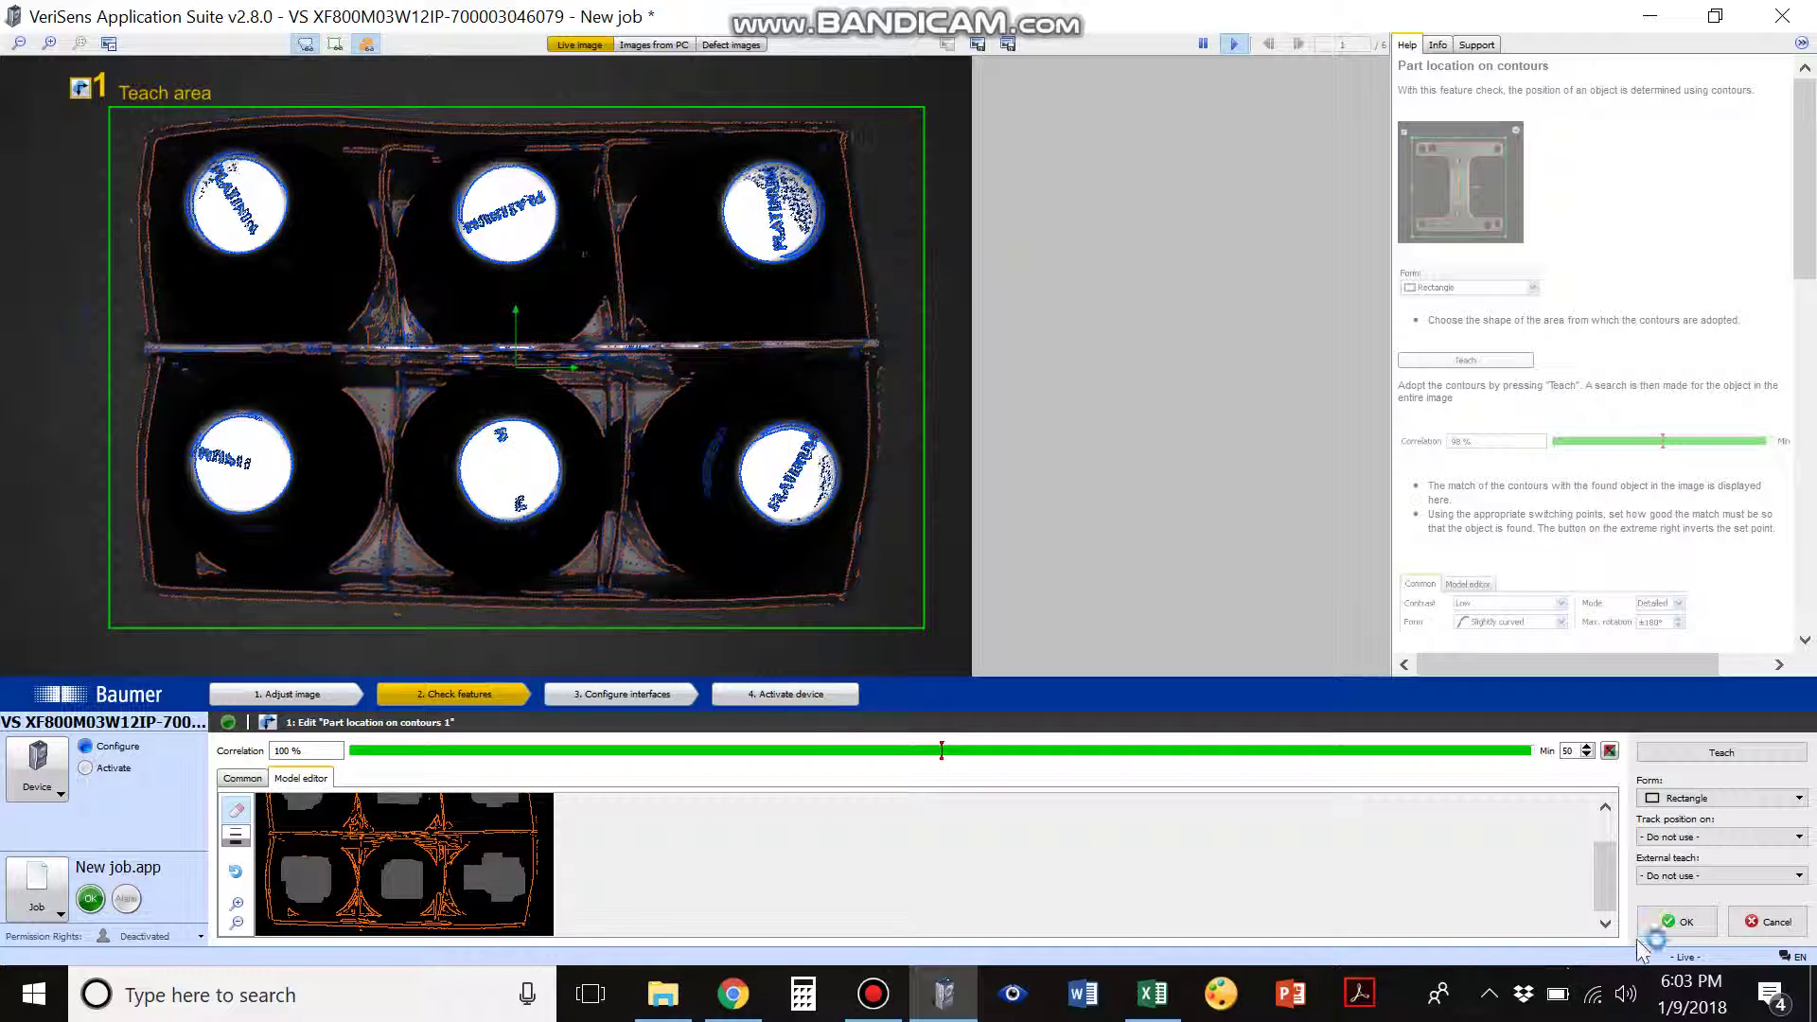
click(1664, 925)
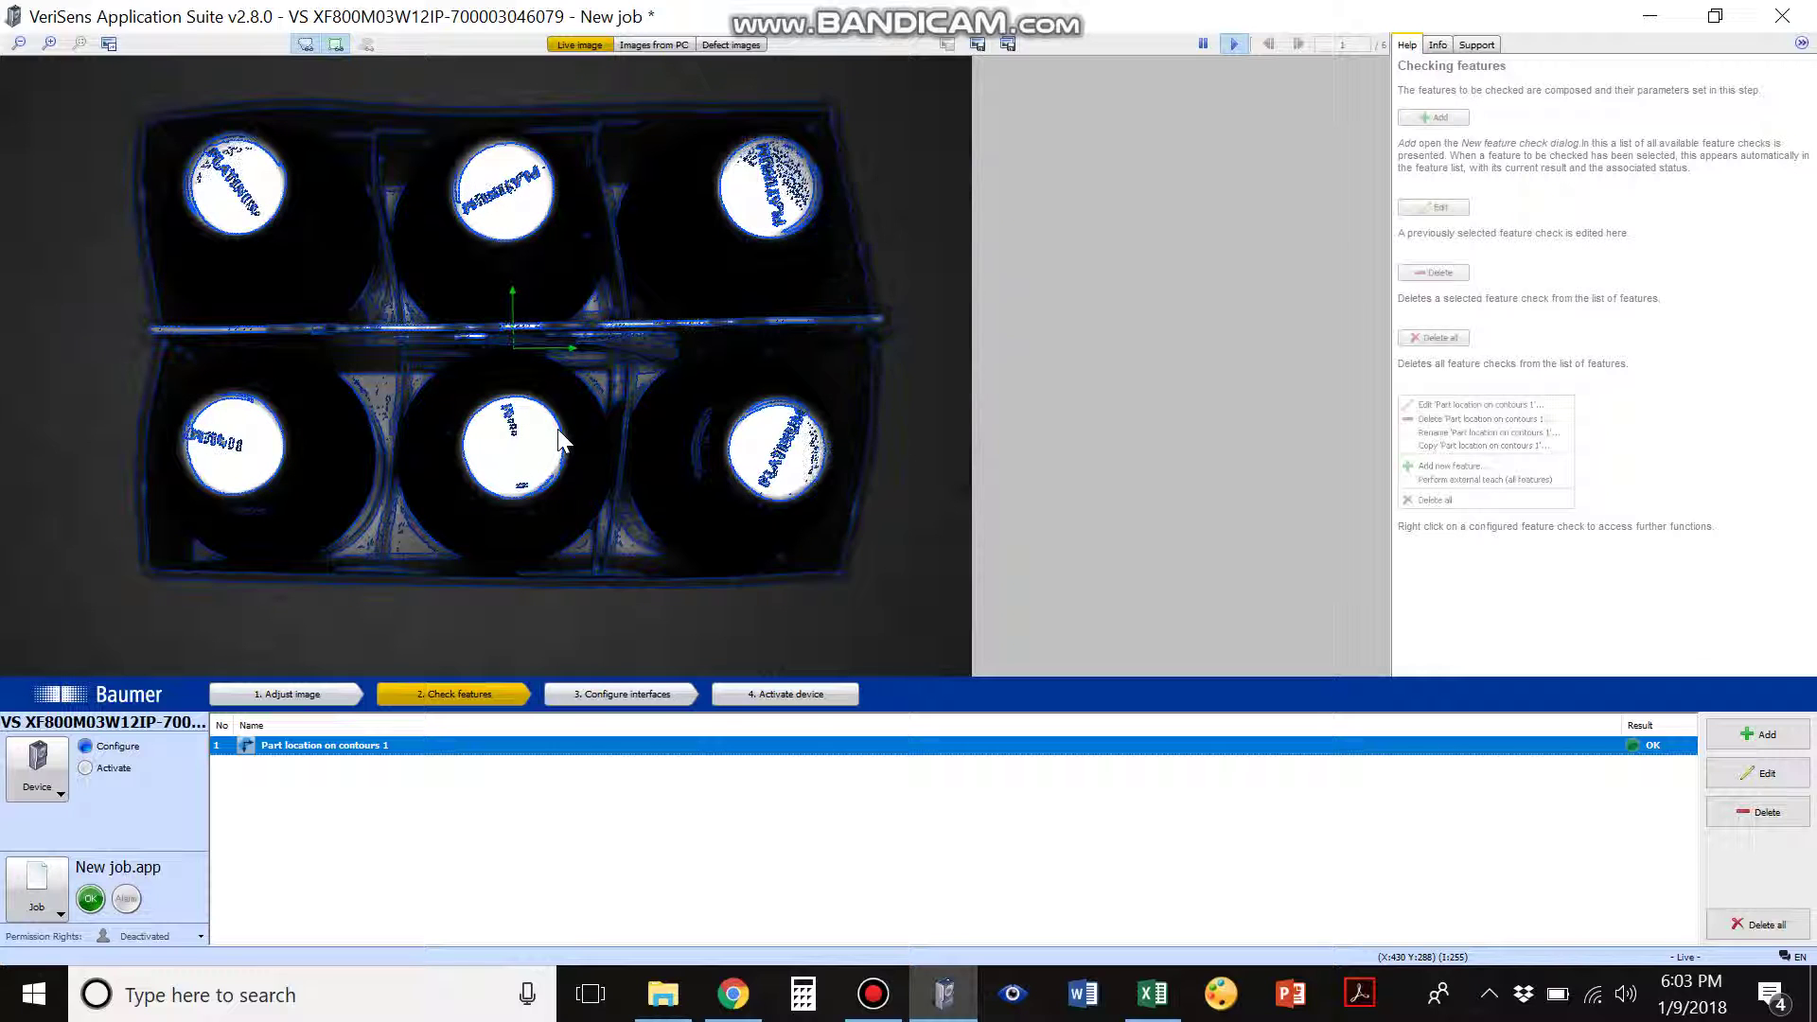
double_click(738, 746)
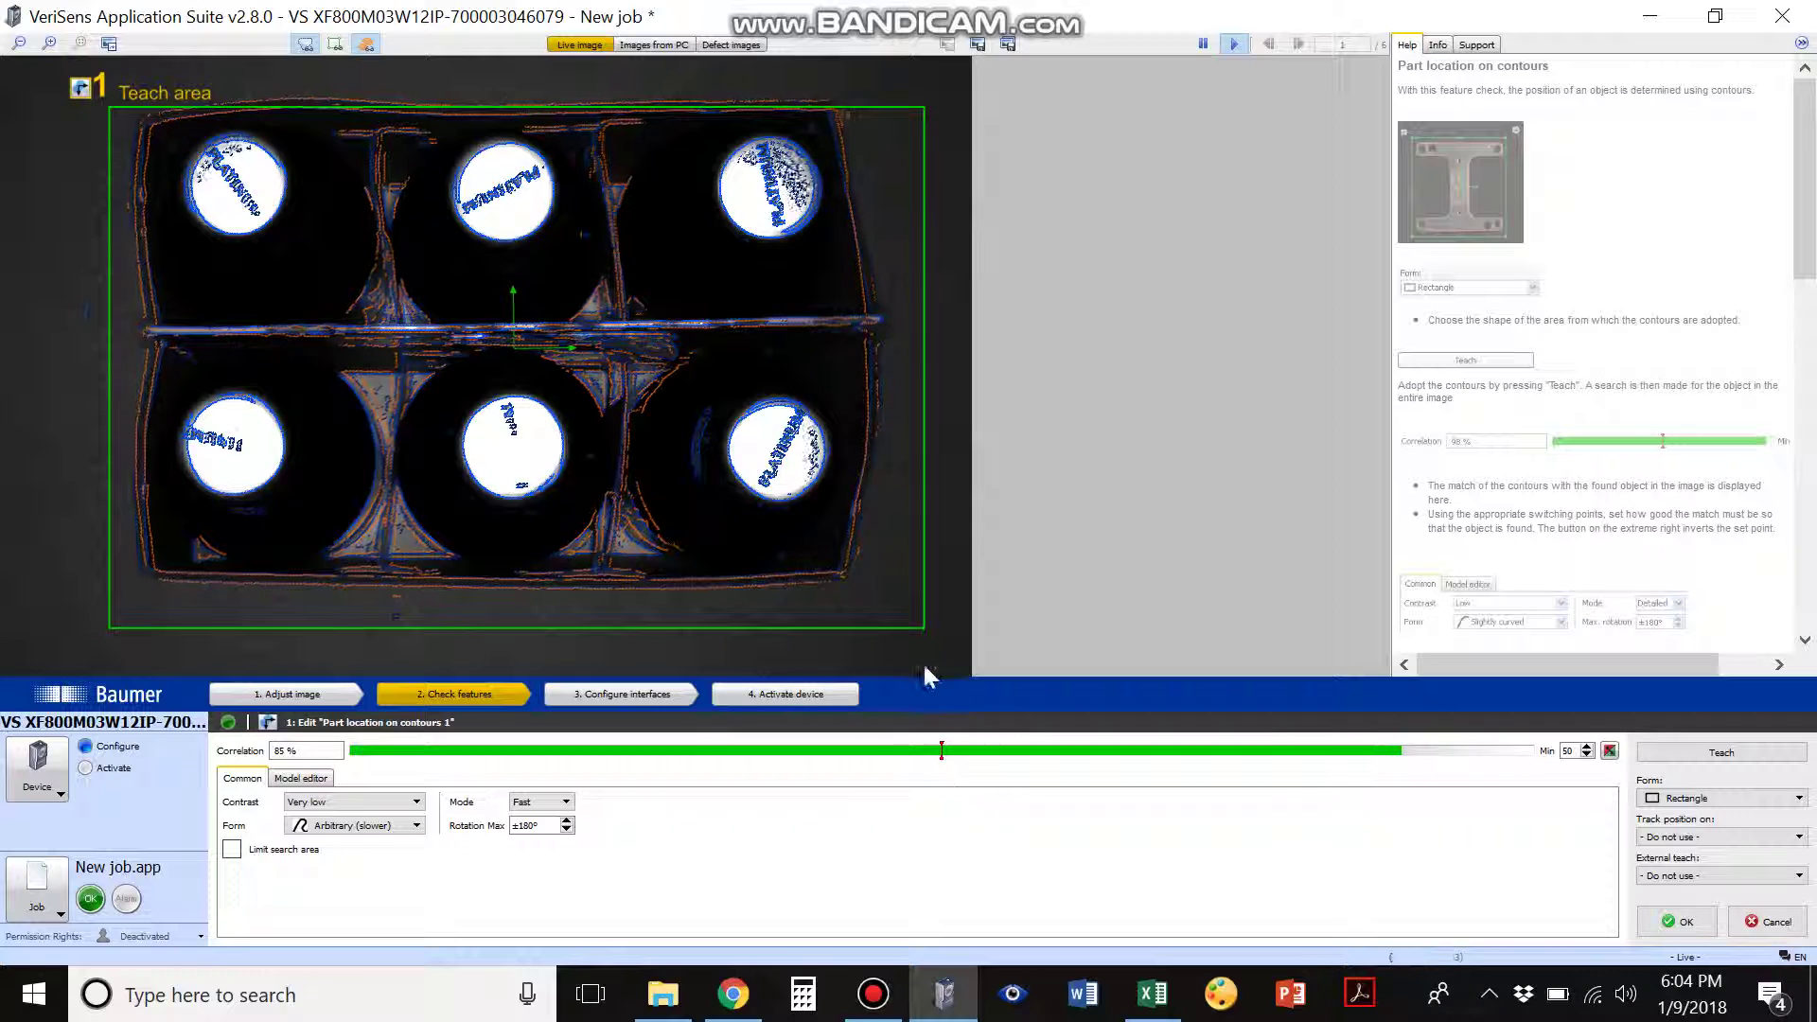
mouse_move(813, 511)
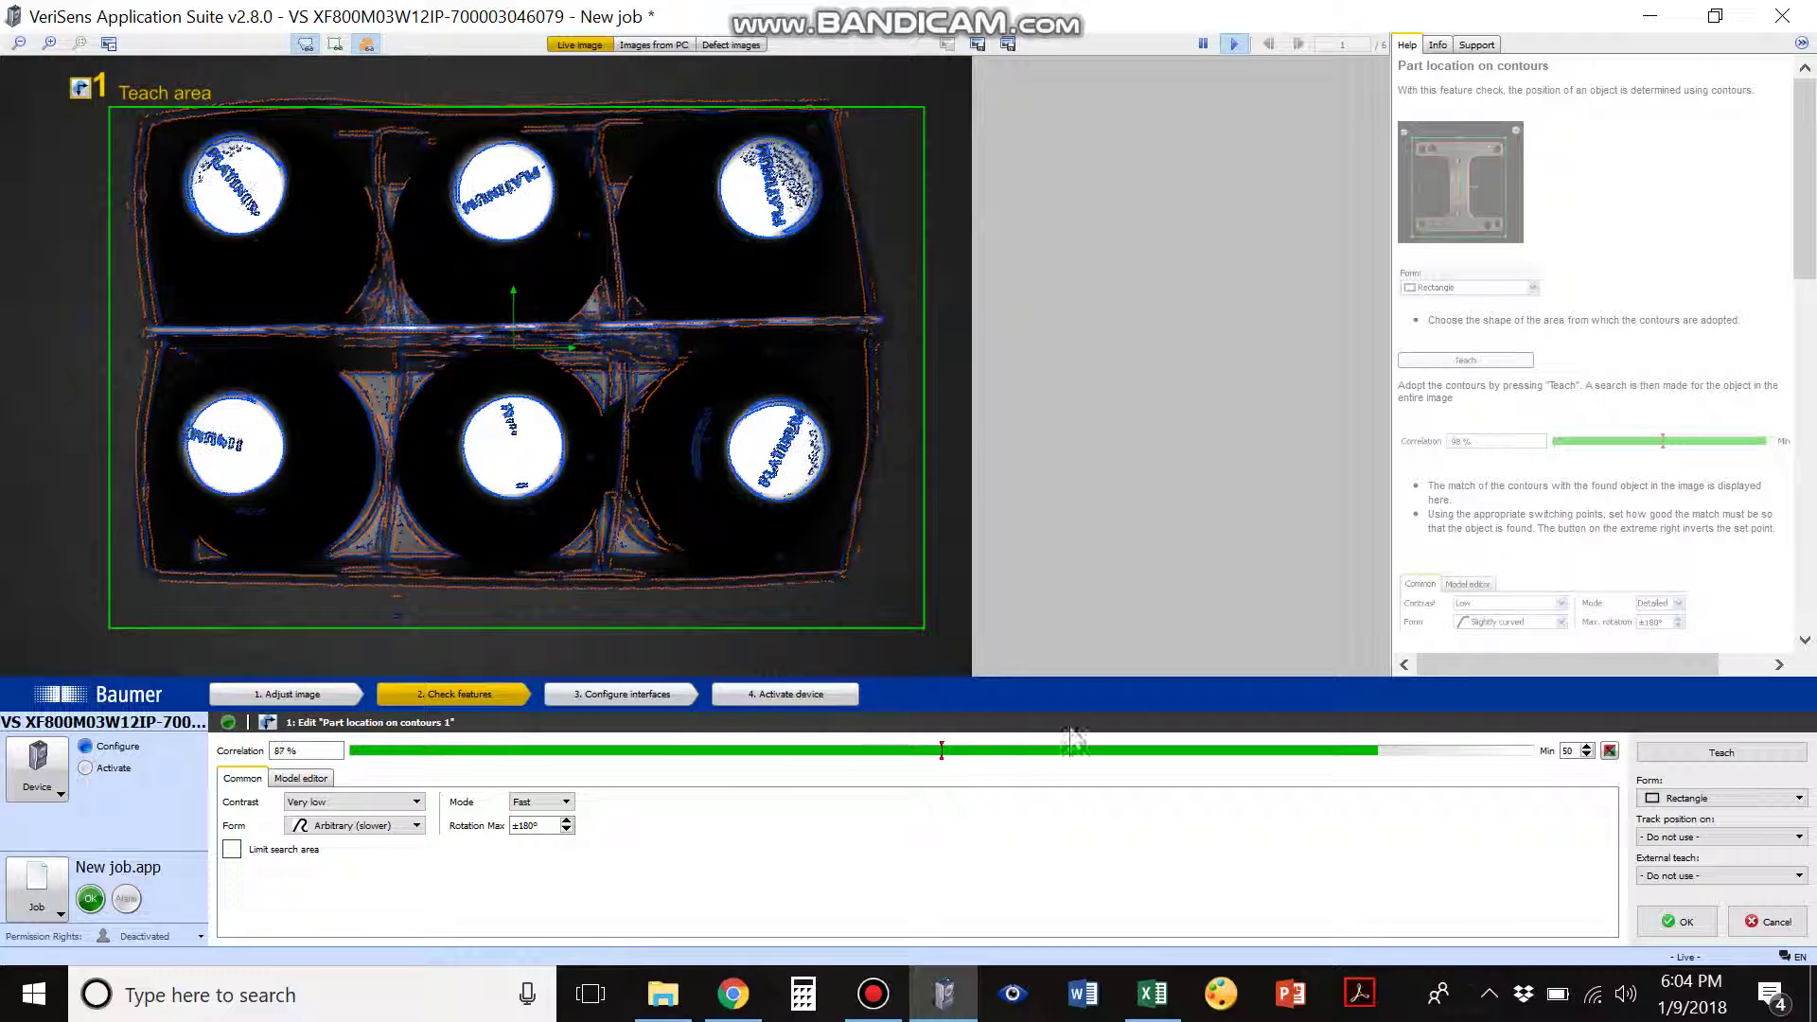
click(1673, 918)
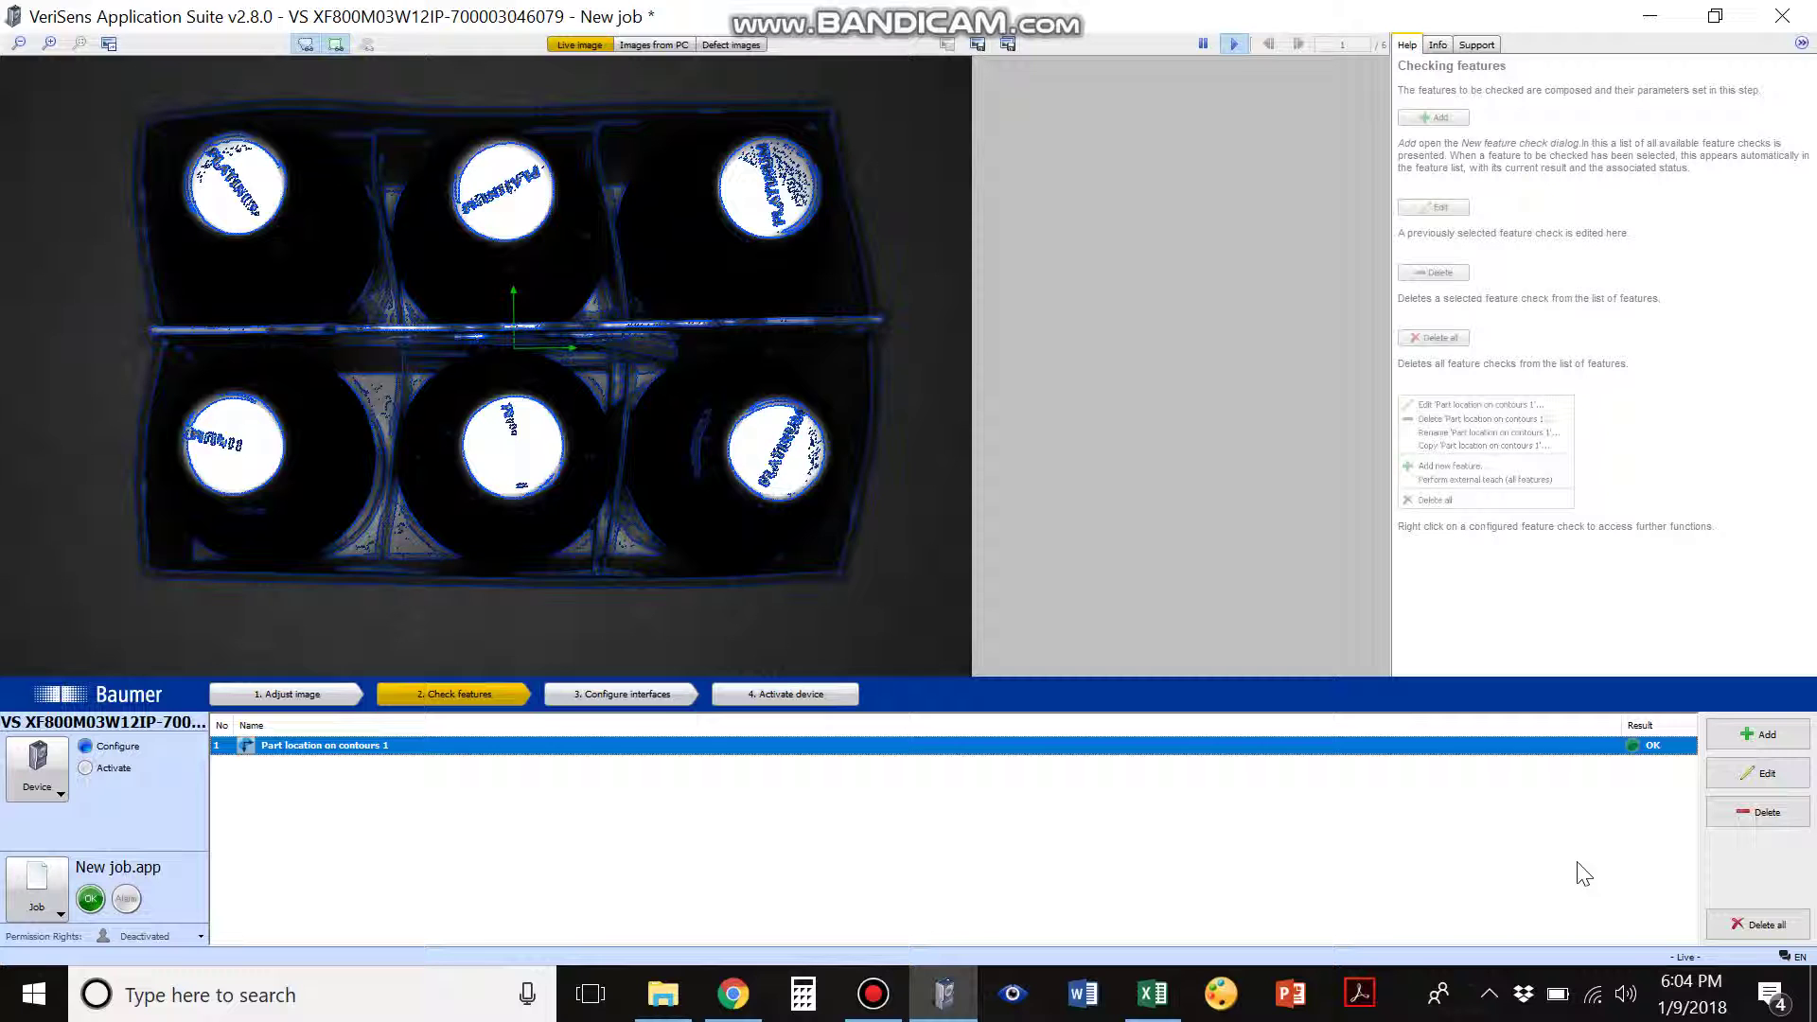
Add a Count areas check from Feature comparison with its search area over the whole case.
click(1761, 735)
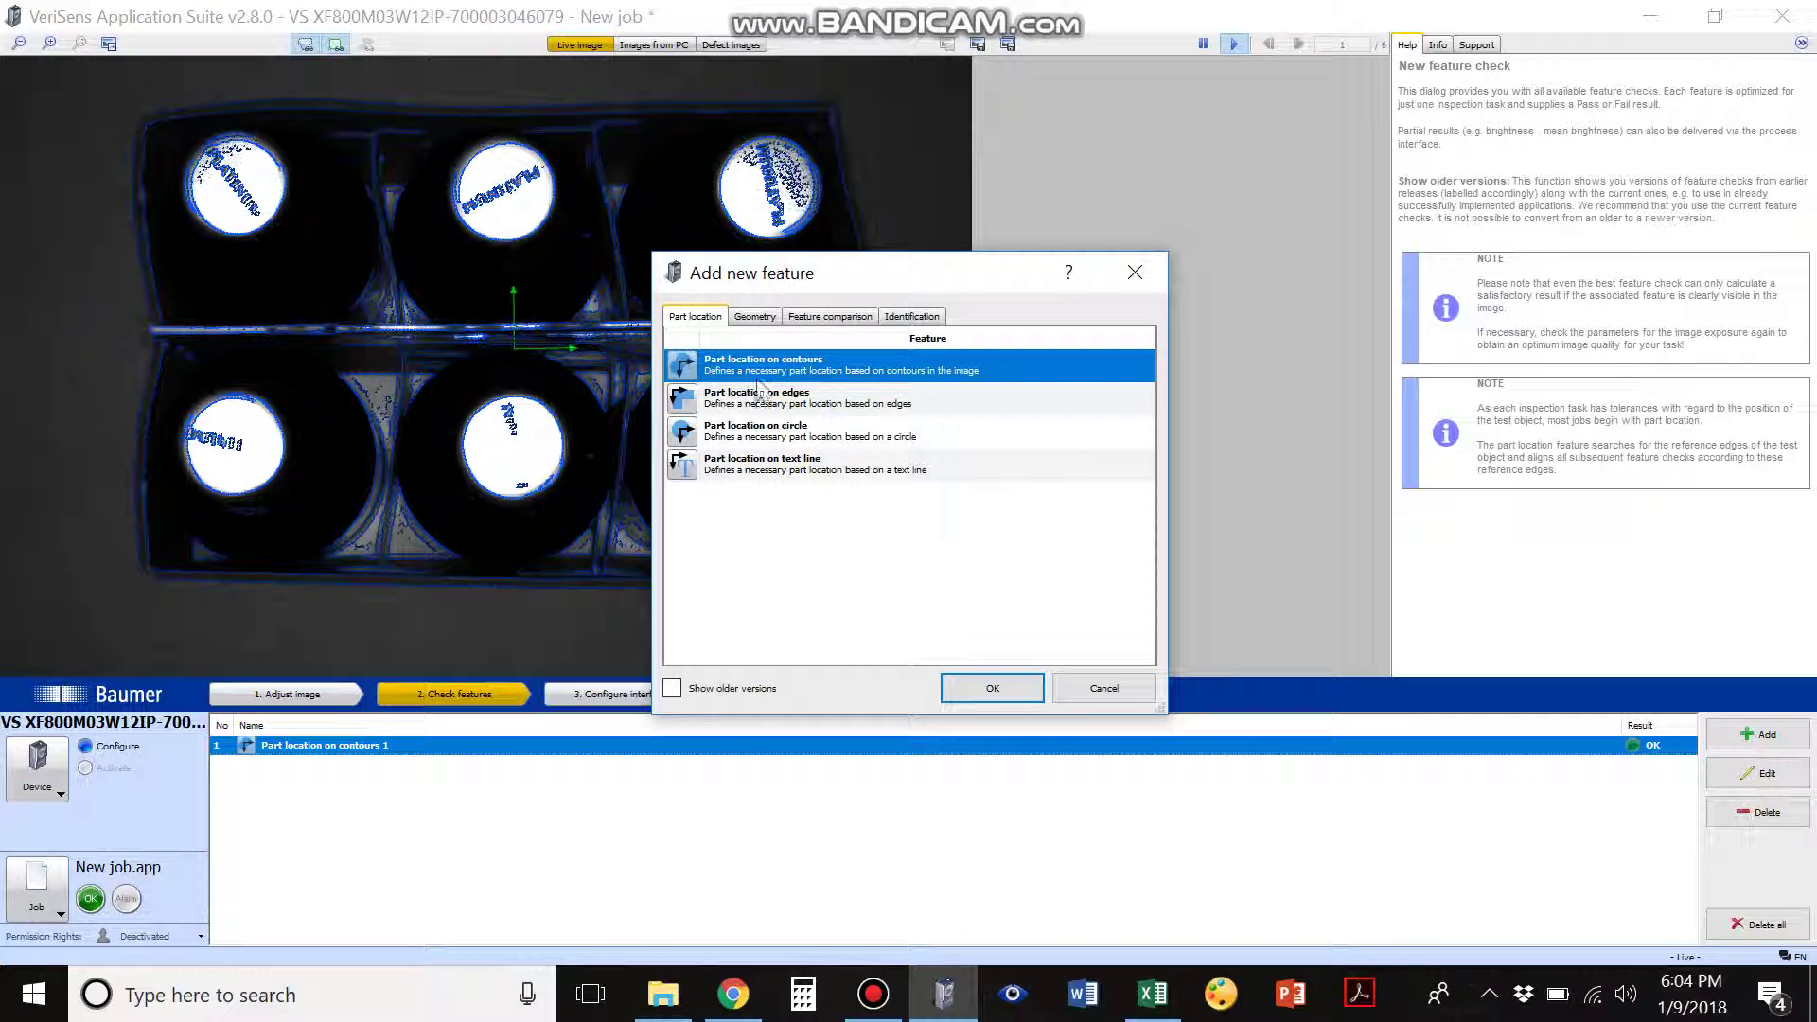
click(815, 317)
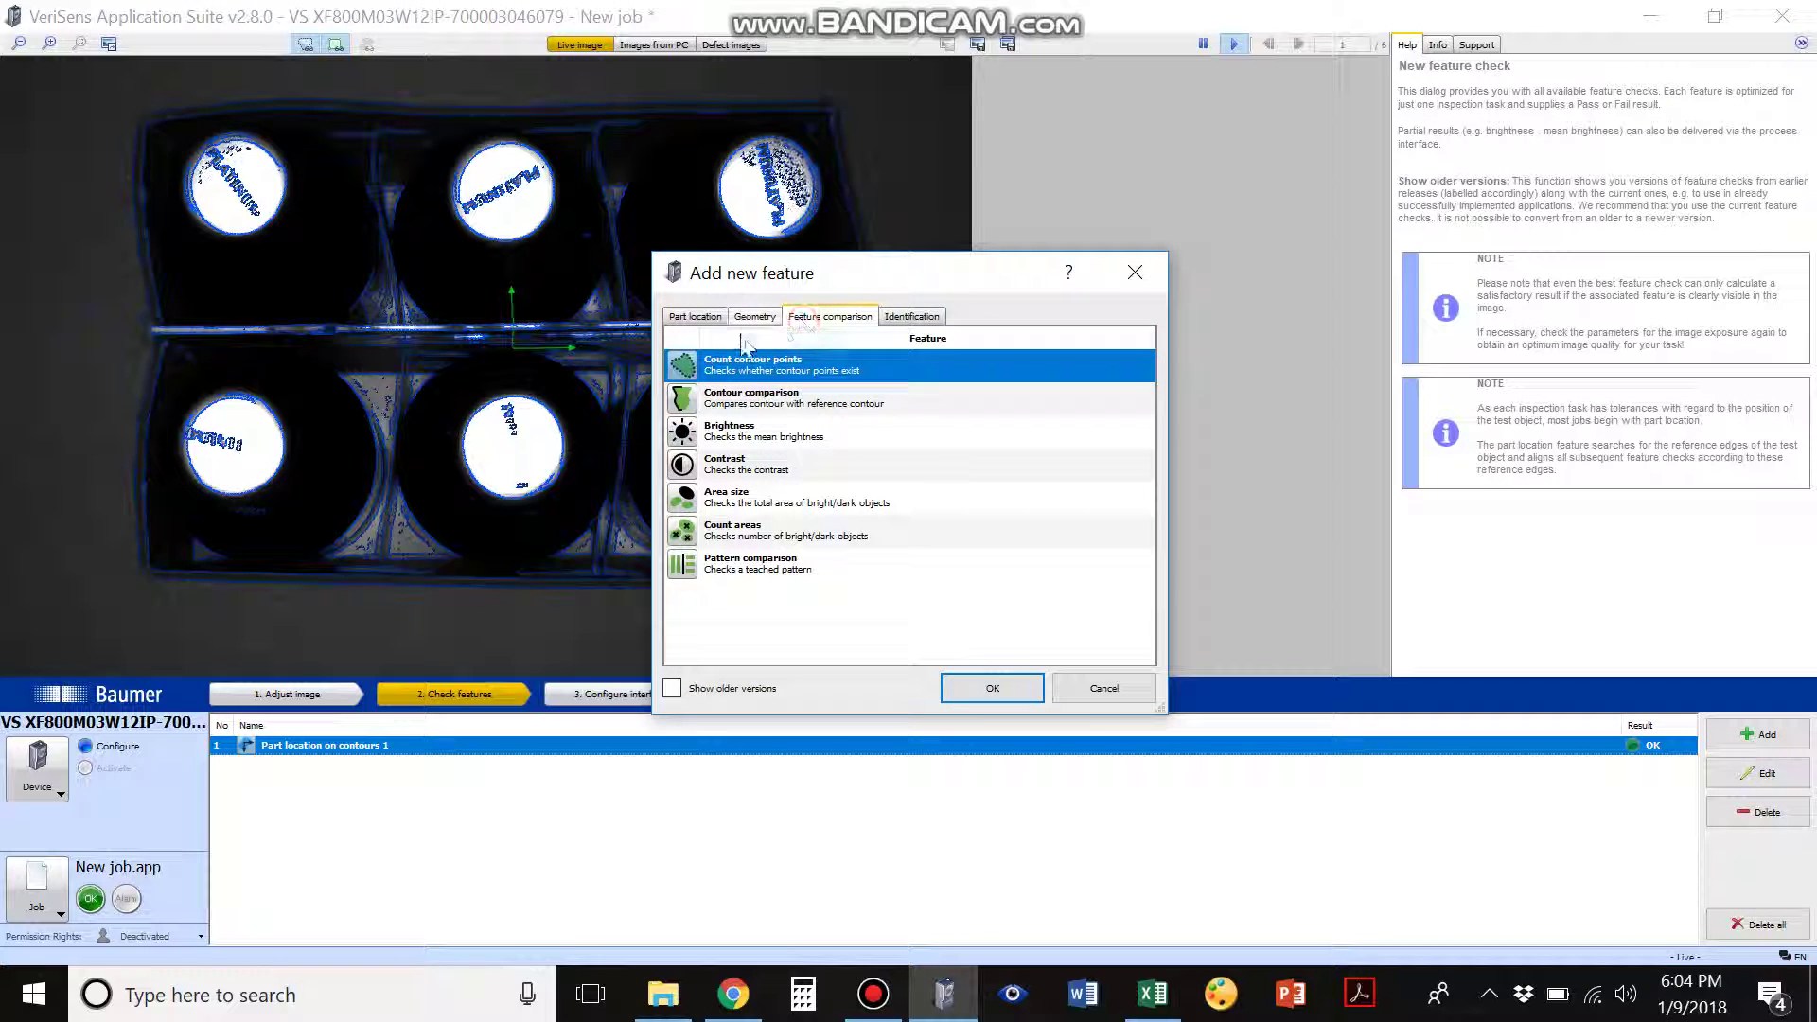
double_click(767, 544)
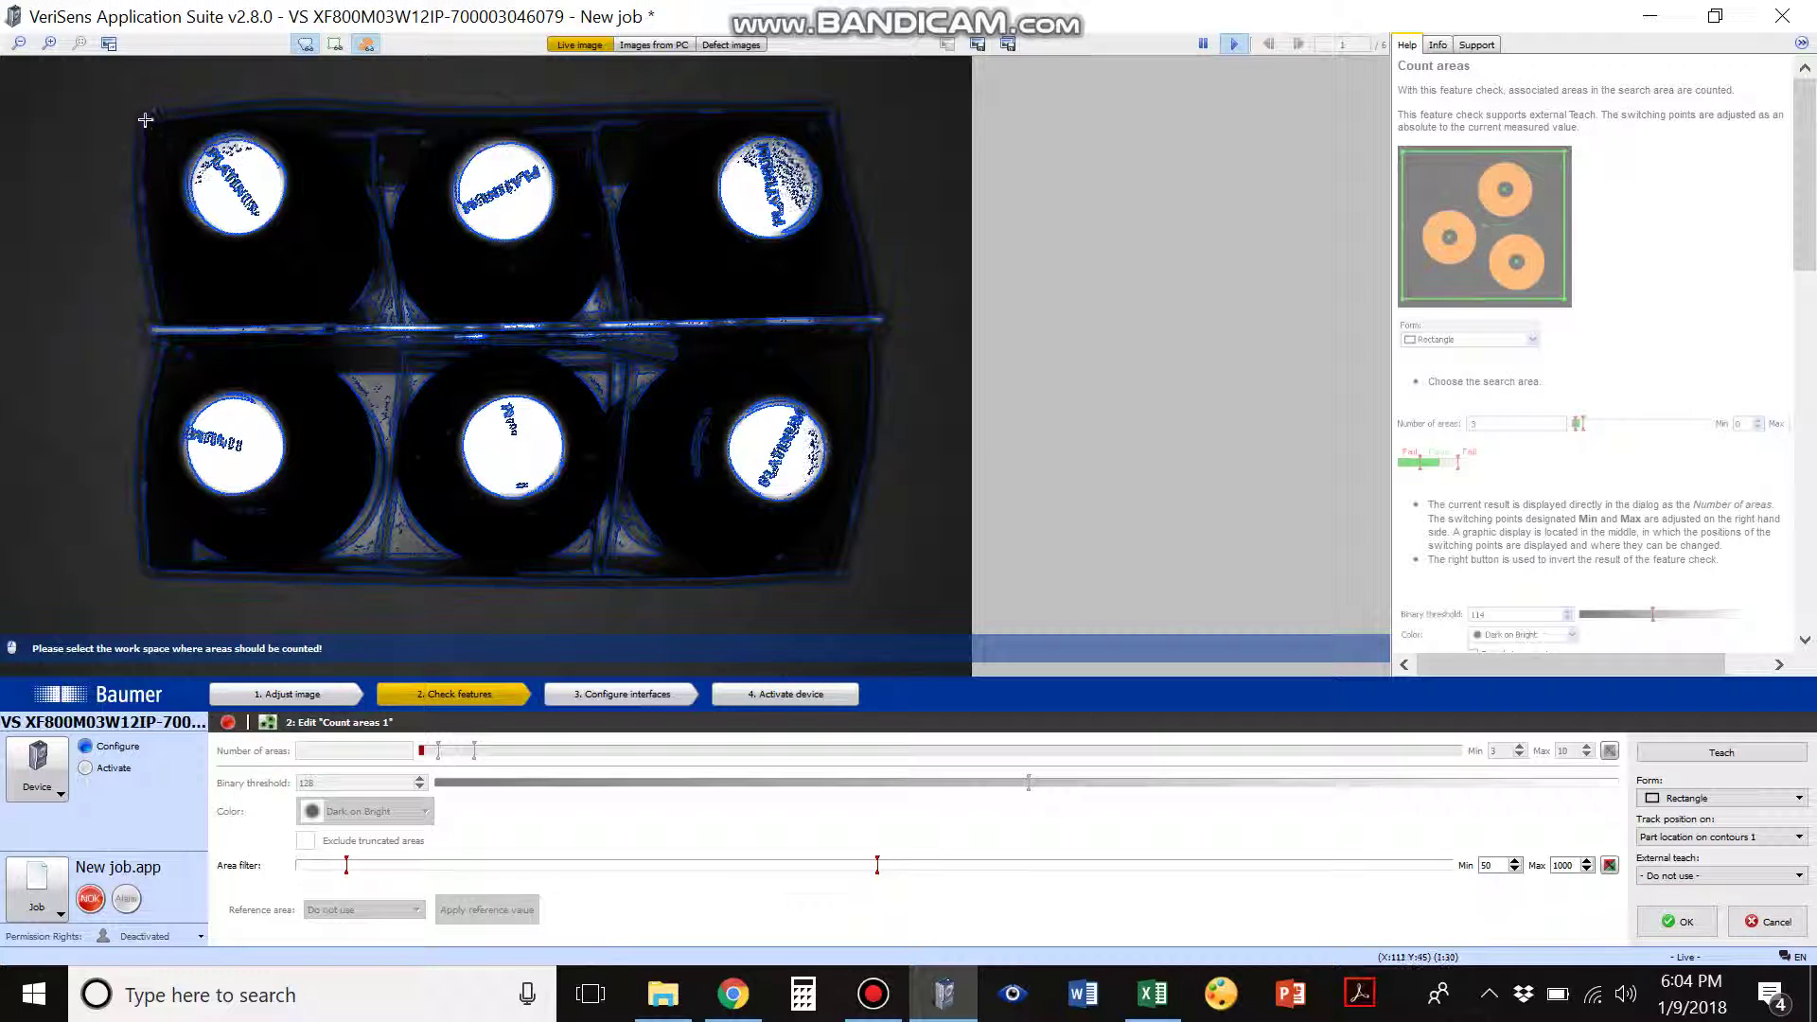
drag(145, 119, 874, 568)
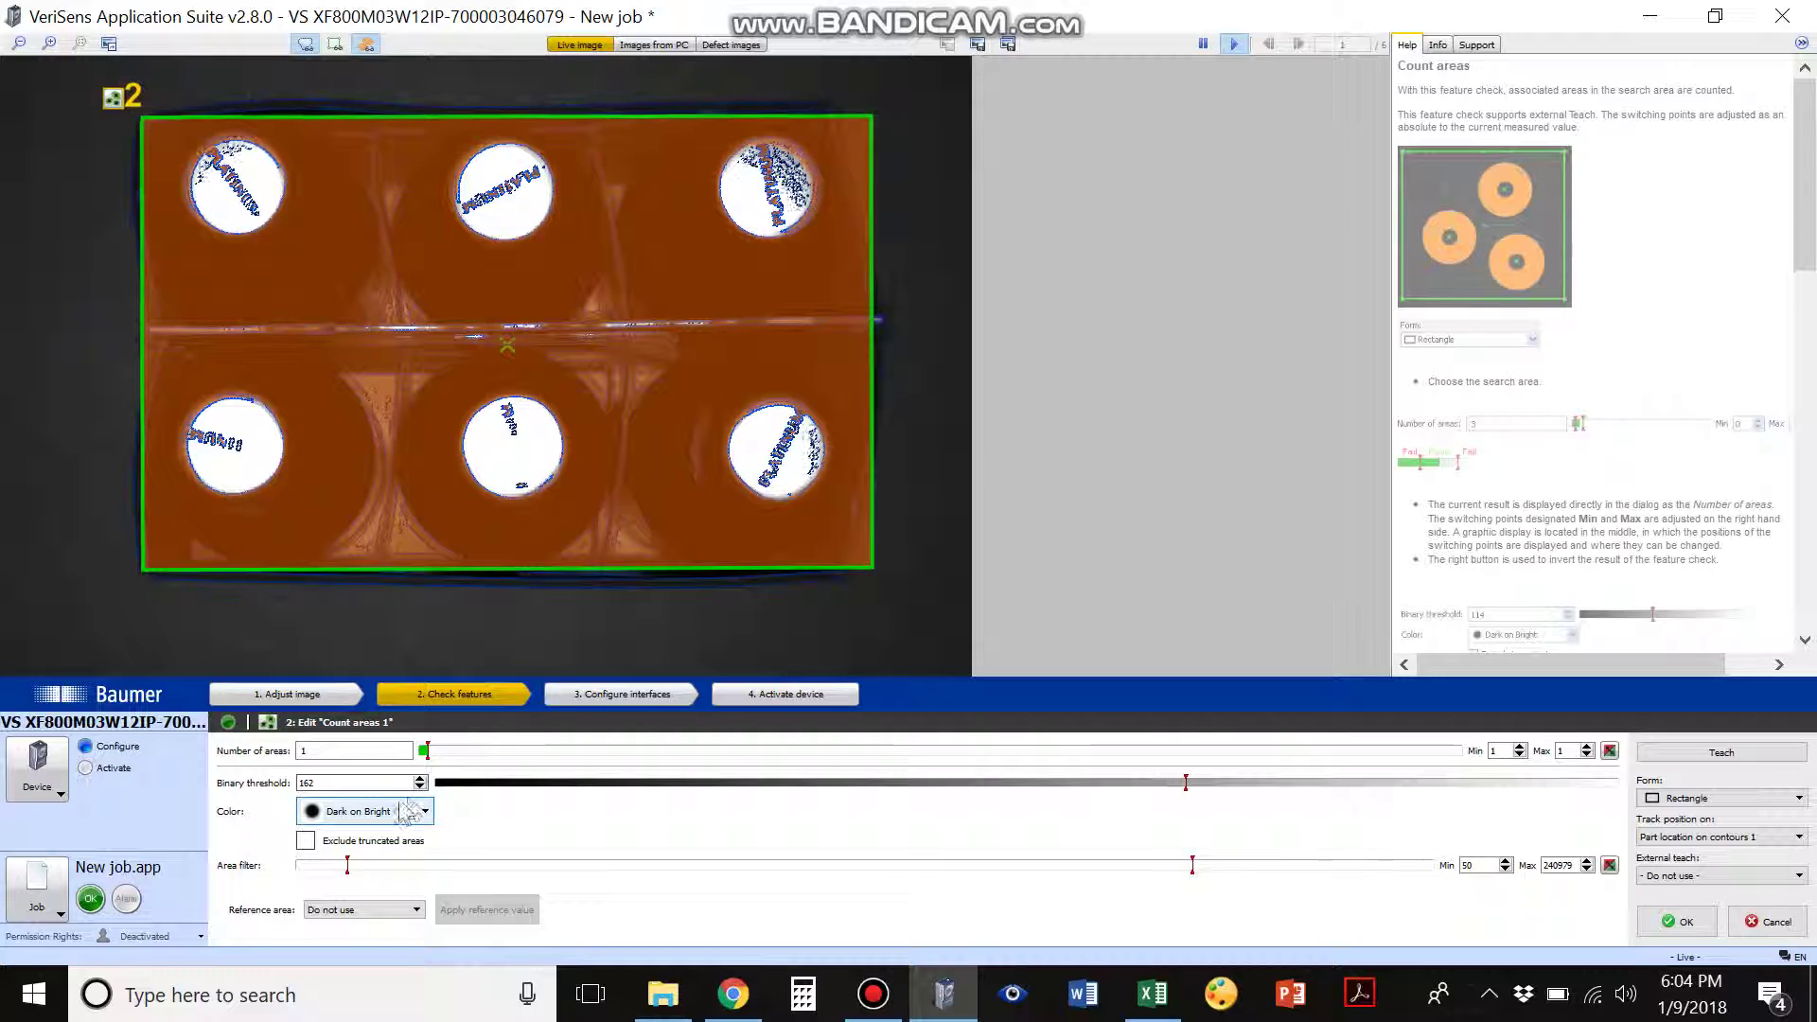
Count Bright on Dark areas and raise the minimum area filter to 1905, giving 6 areas.
click(420, 818)
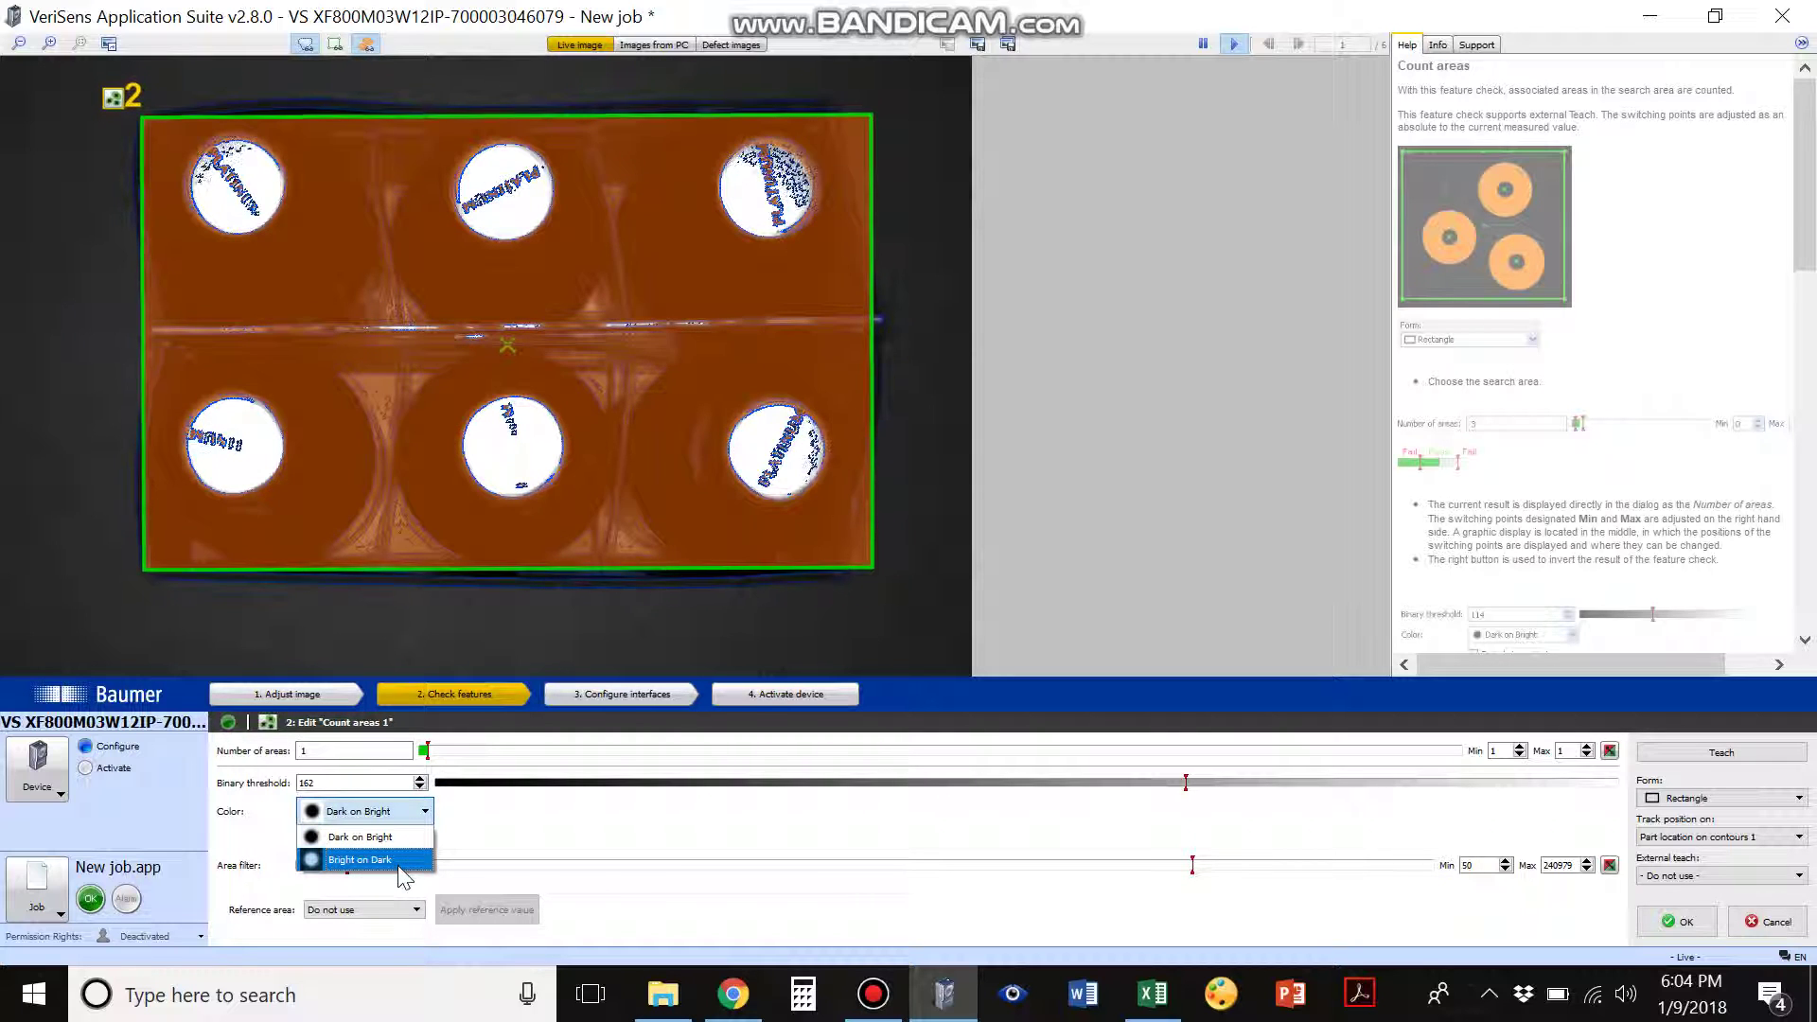
click(362, 867)
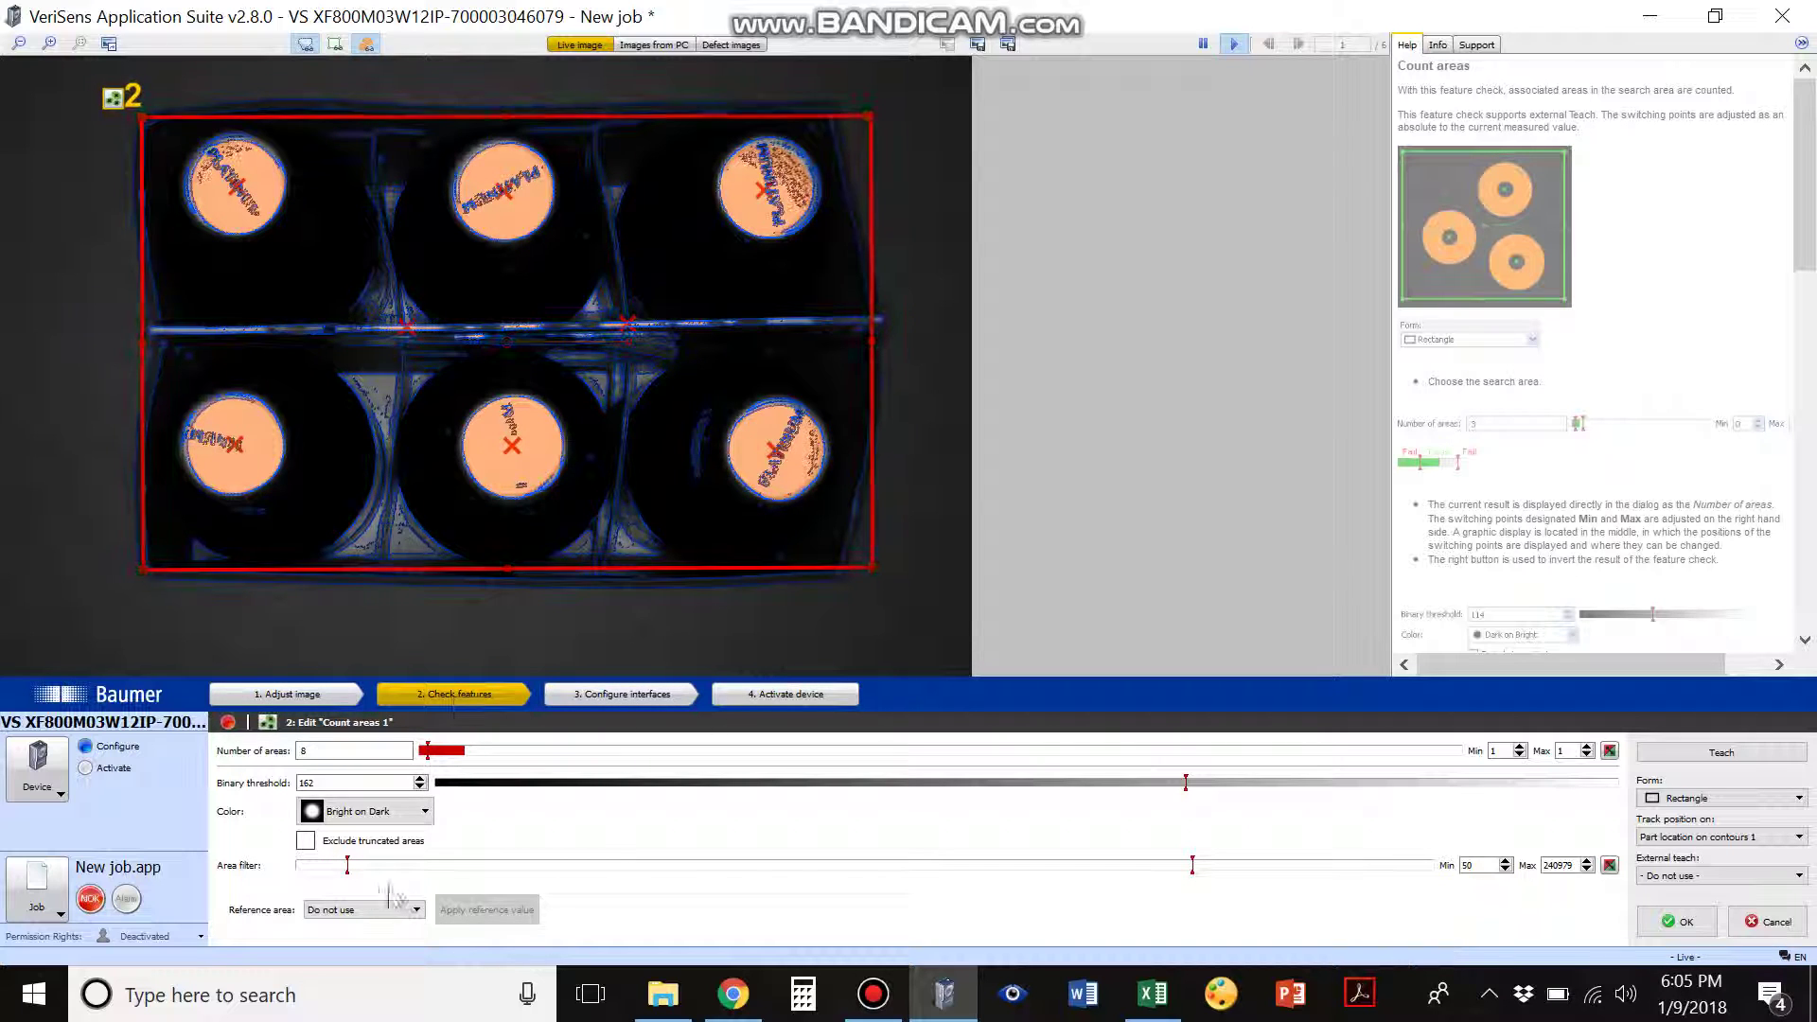
drag(348, 866, 445, 862)
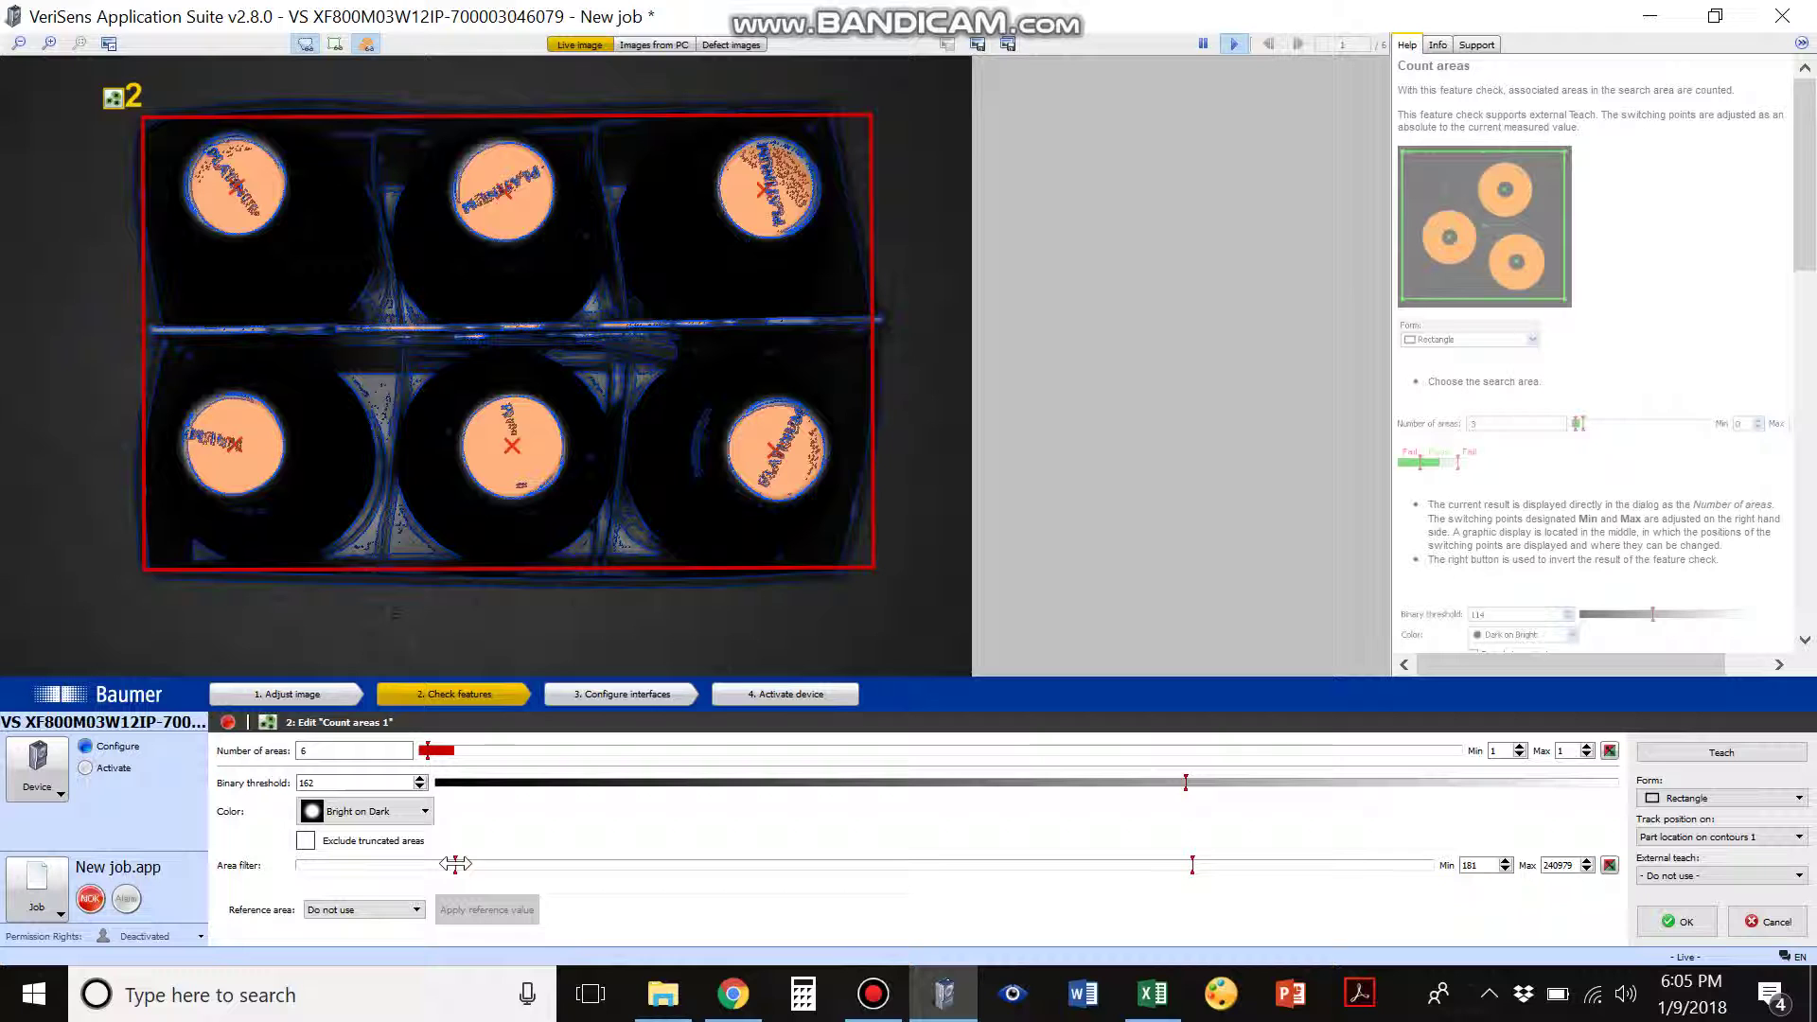
drag(456, 864, 816, 841)
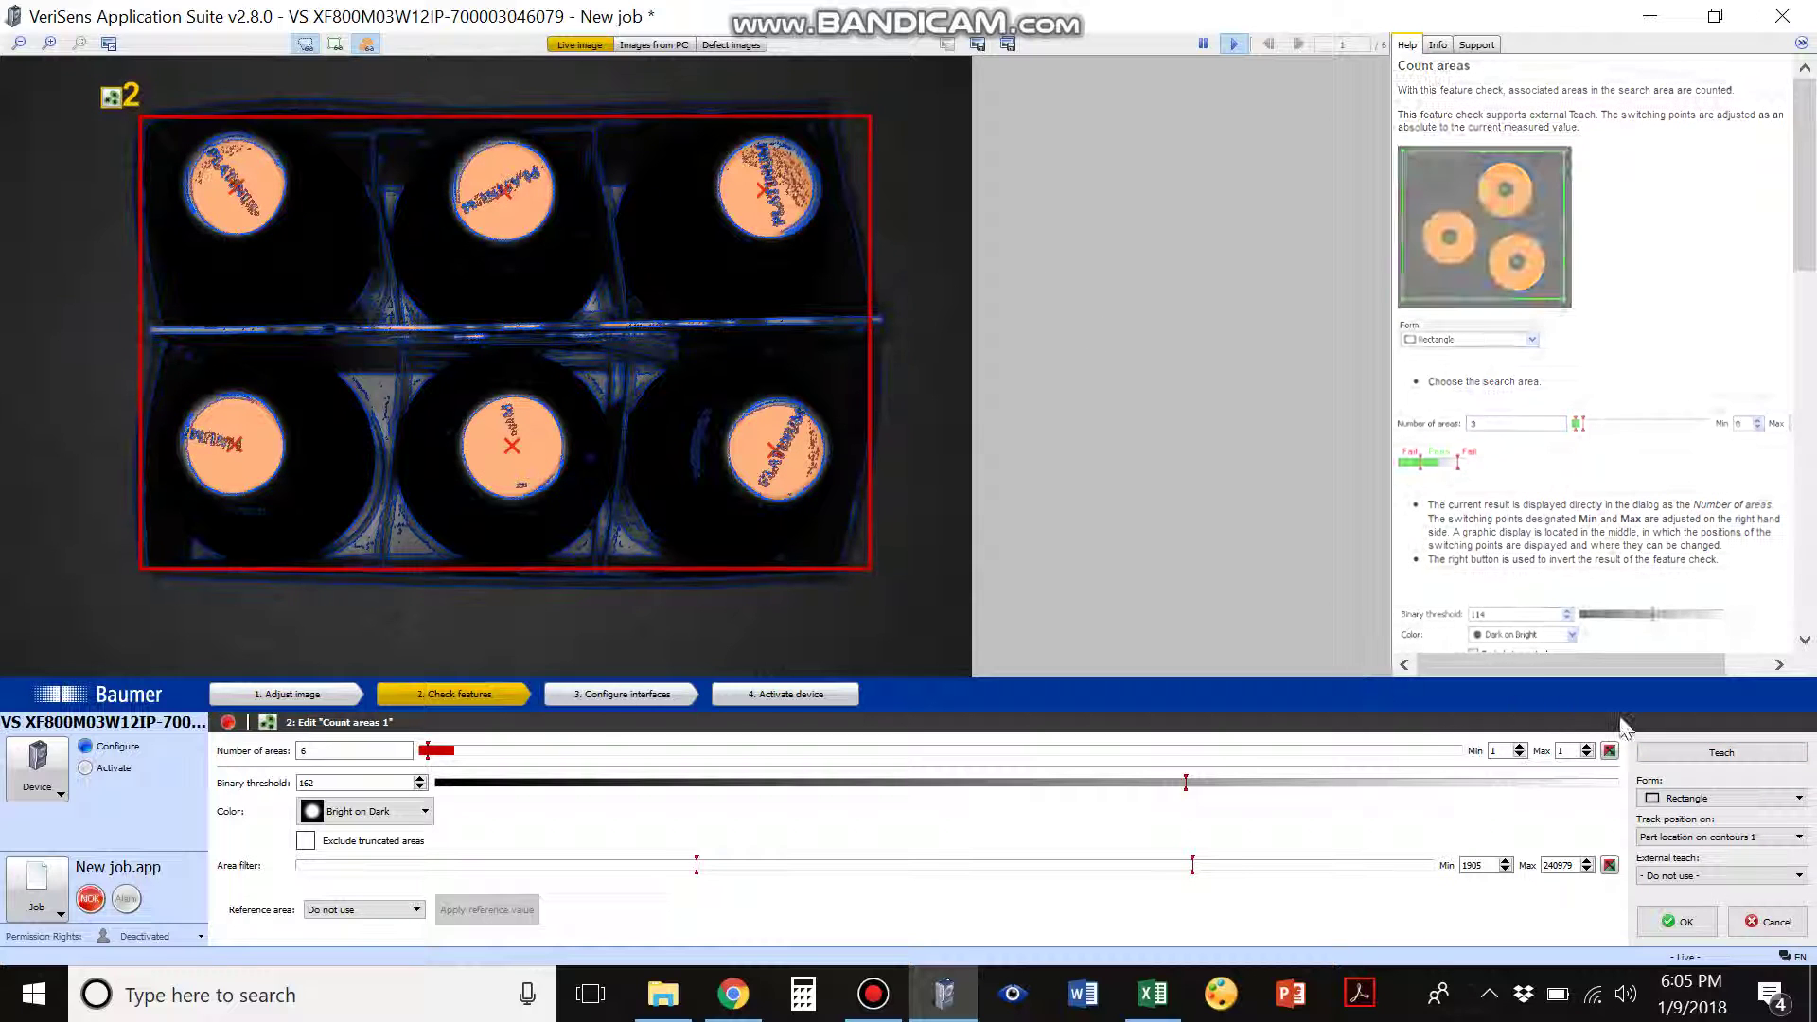
Teach the required area count to exactly 6 and lower the binary threshold to 210.
click(1716, 754)
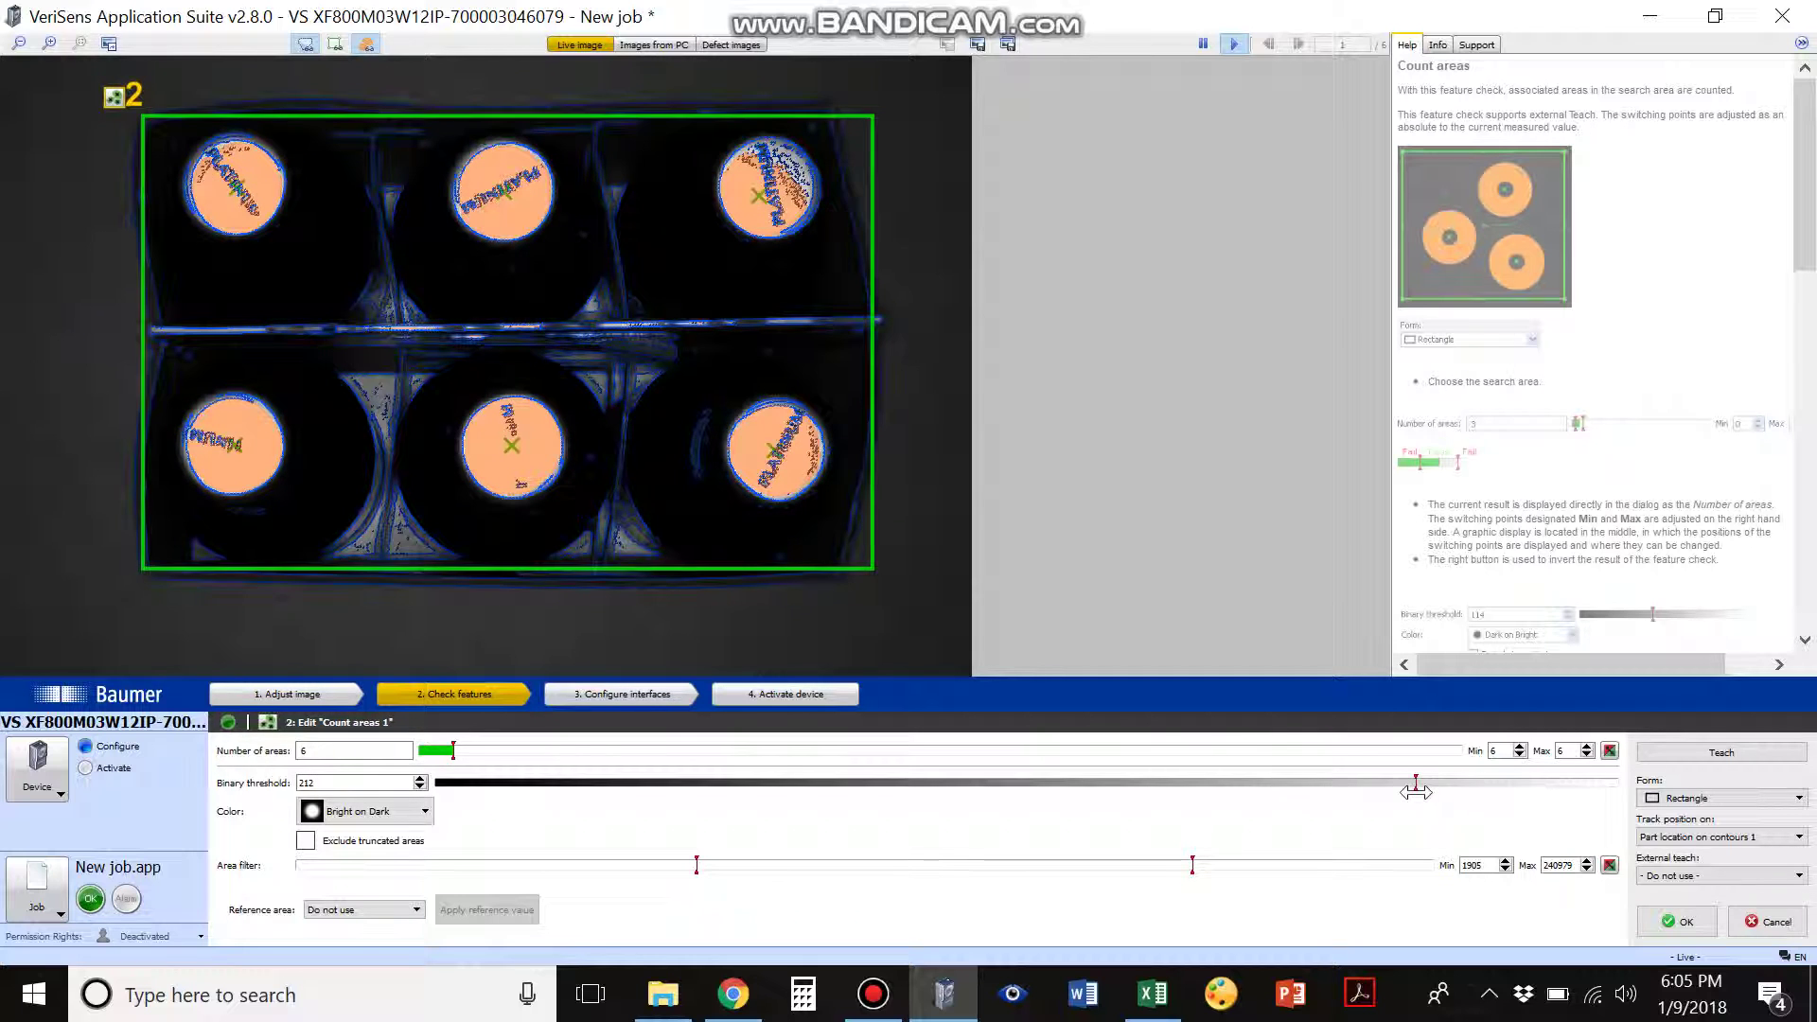
drag(1412, 794, 1407, 794)
click(293, 215)
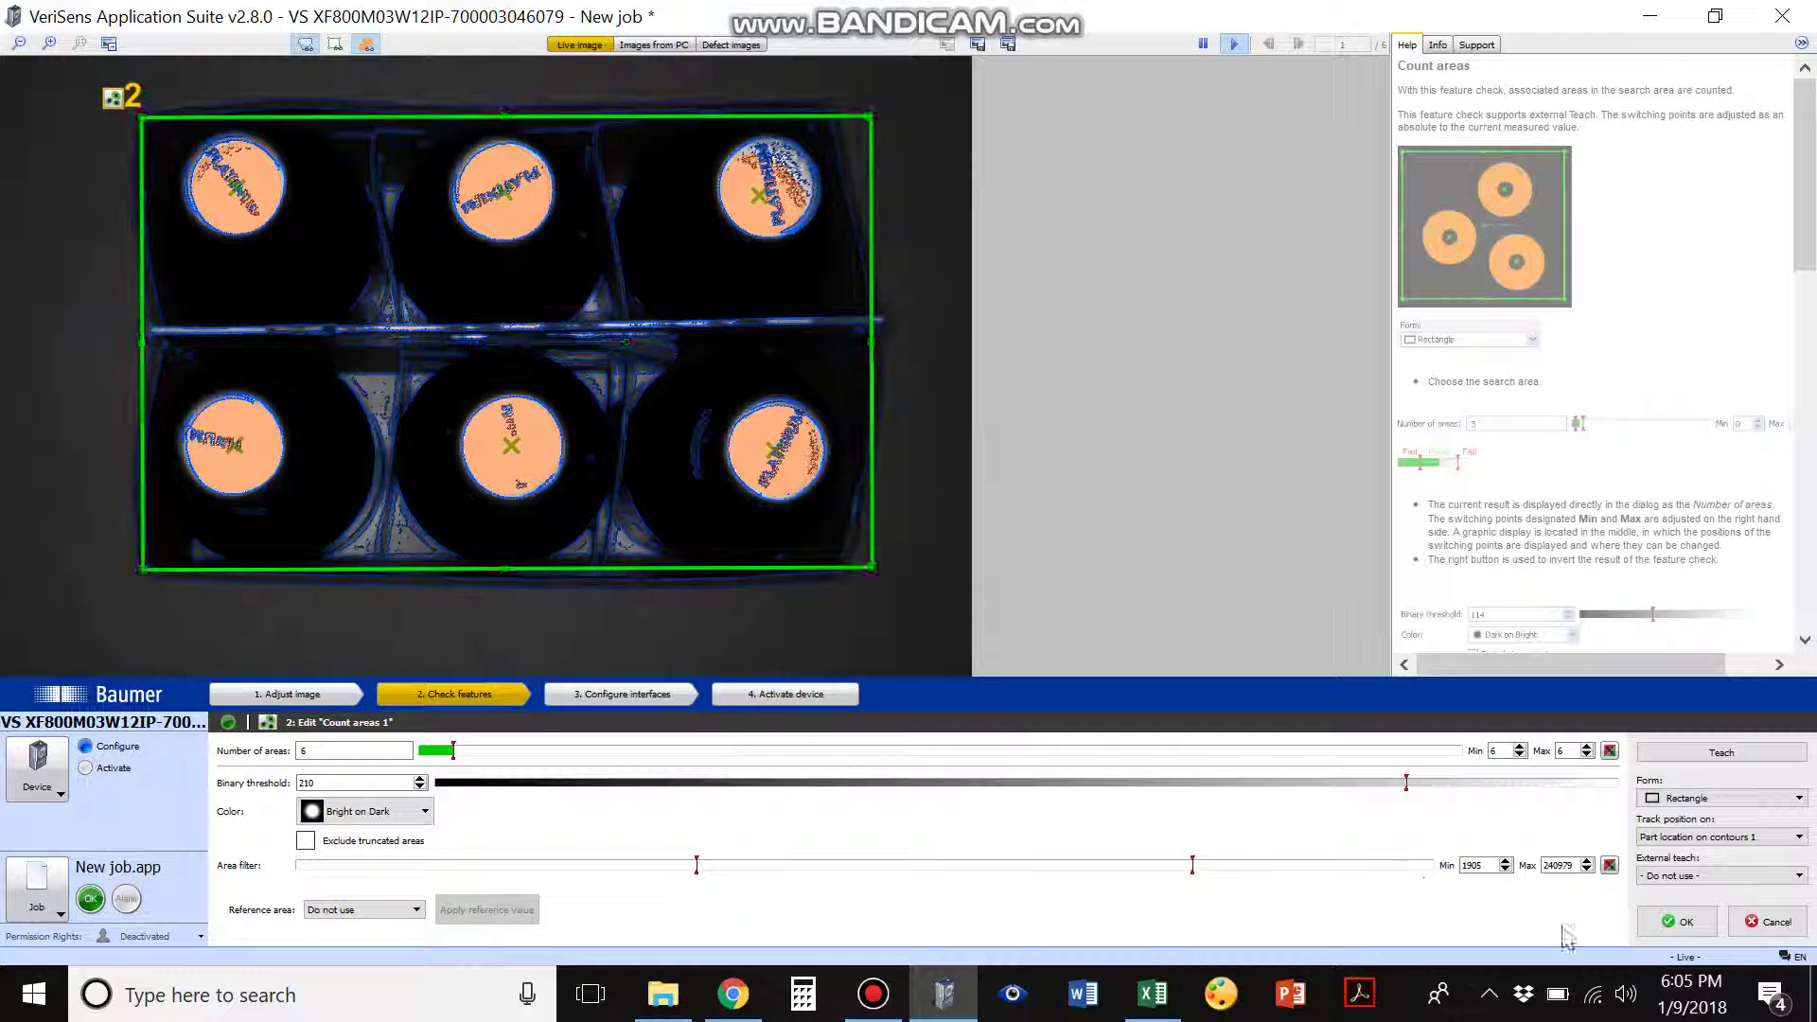
Save the Count areas check, then reopen Count areas 1 with a bottle removed to confirm 5 areas, NOK.
click(1676, 926)
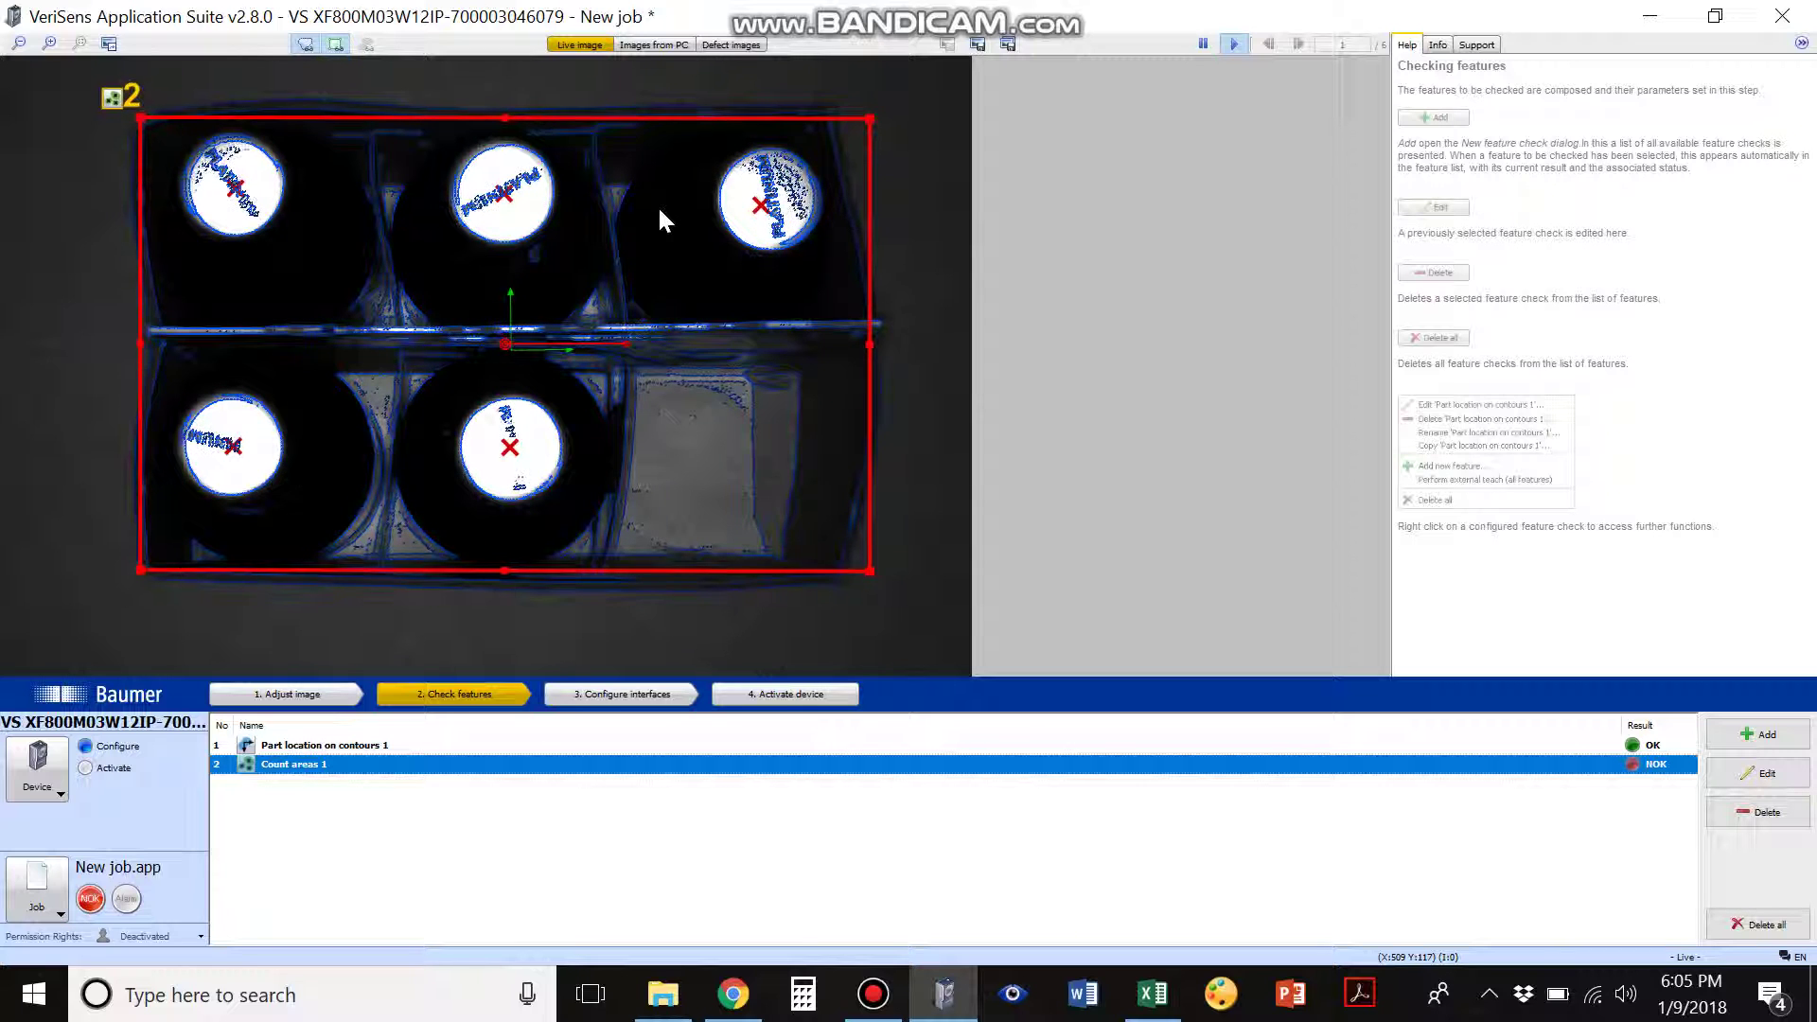
double_click(322, 765)
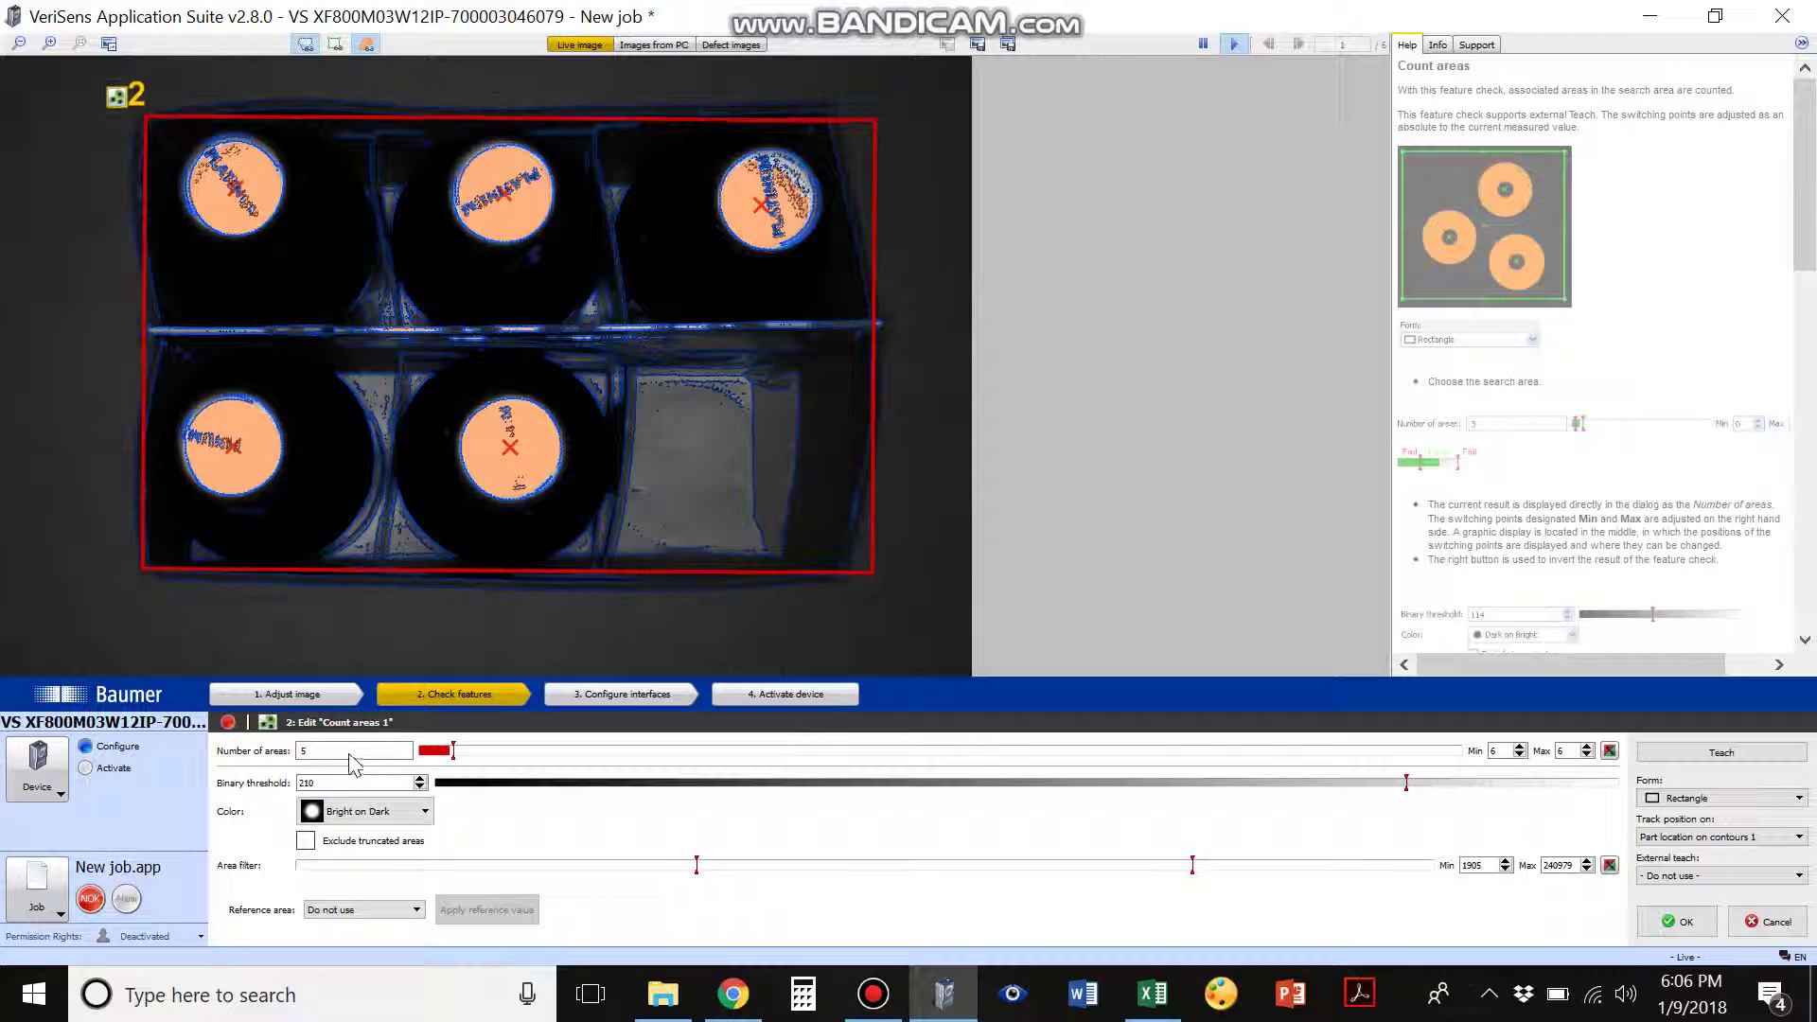
click(1679, 922)
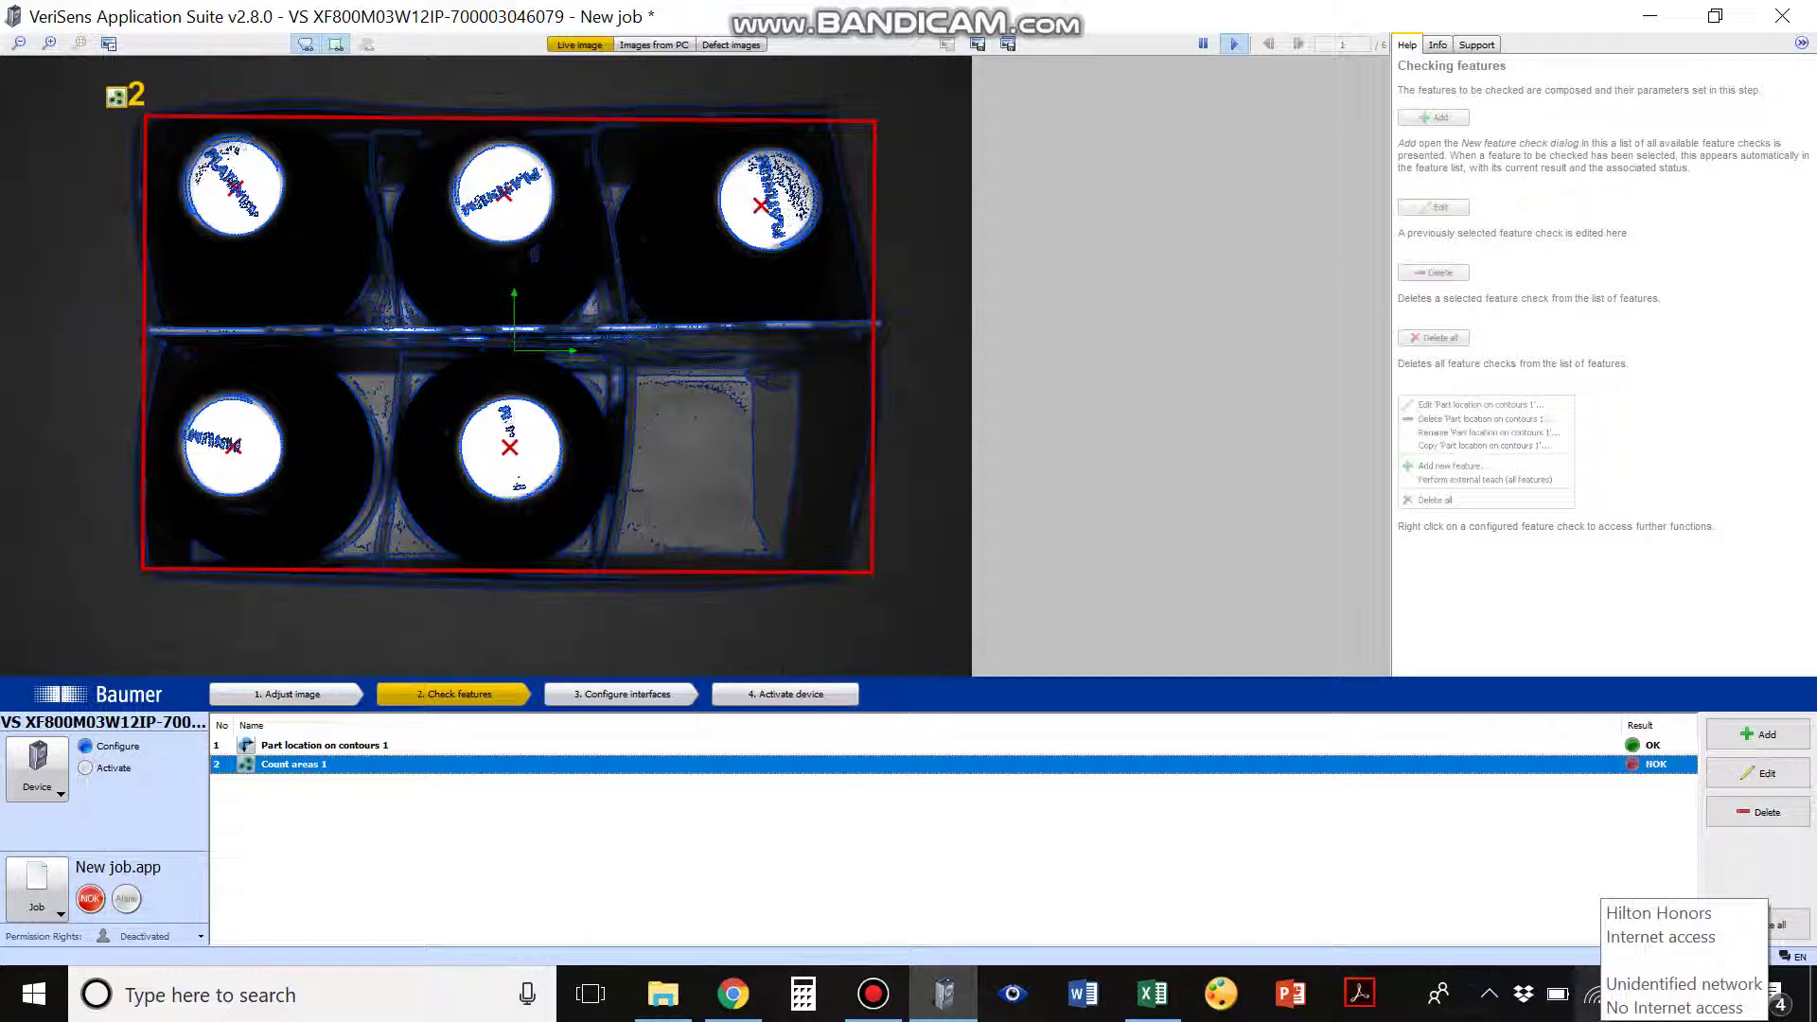